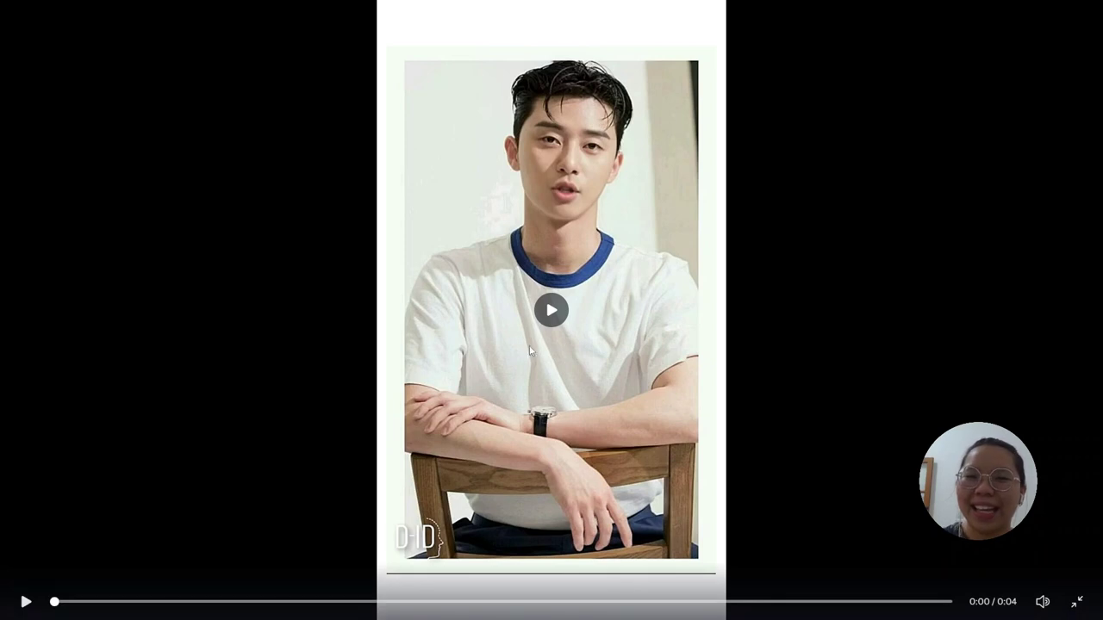
Step: Play the sample video of the talking presenter
left_click(550, 316)
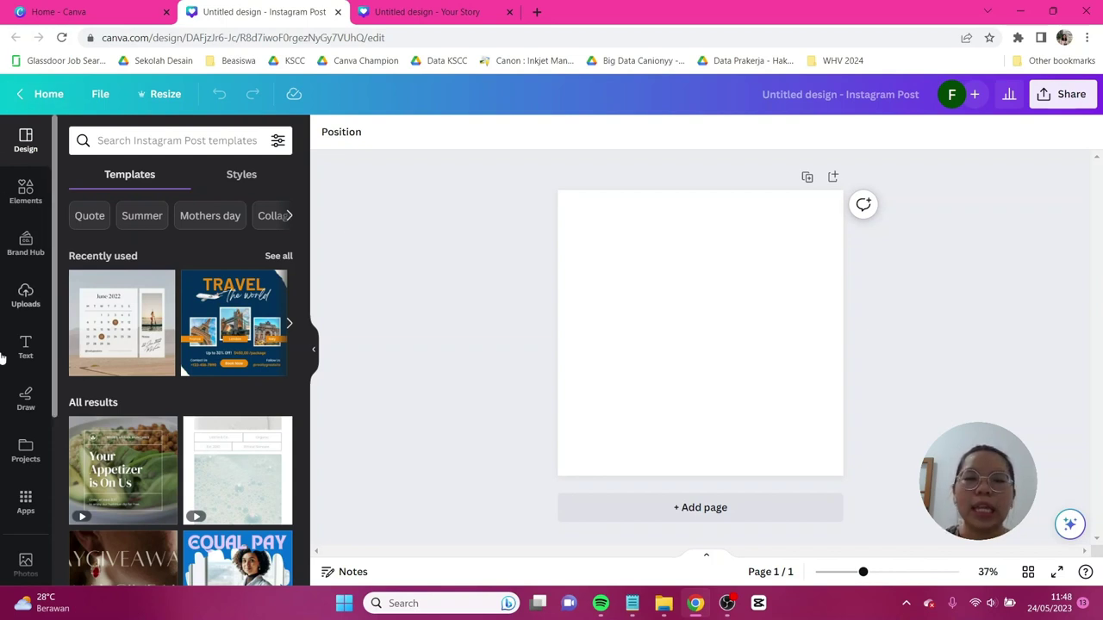
Step: Find the D-ID AI Presenters app among the apps that create something new and start connecting an account to it
left_click(28, 508)
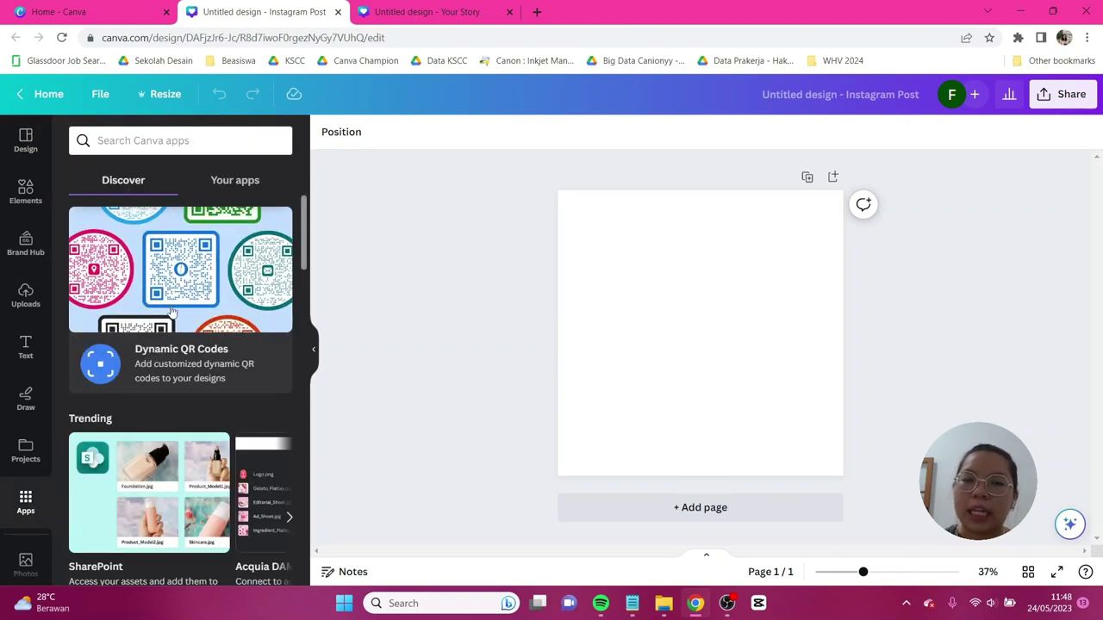
scroll(184, 295, "down", 5)
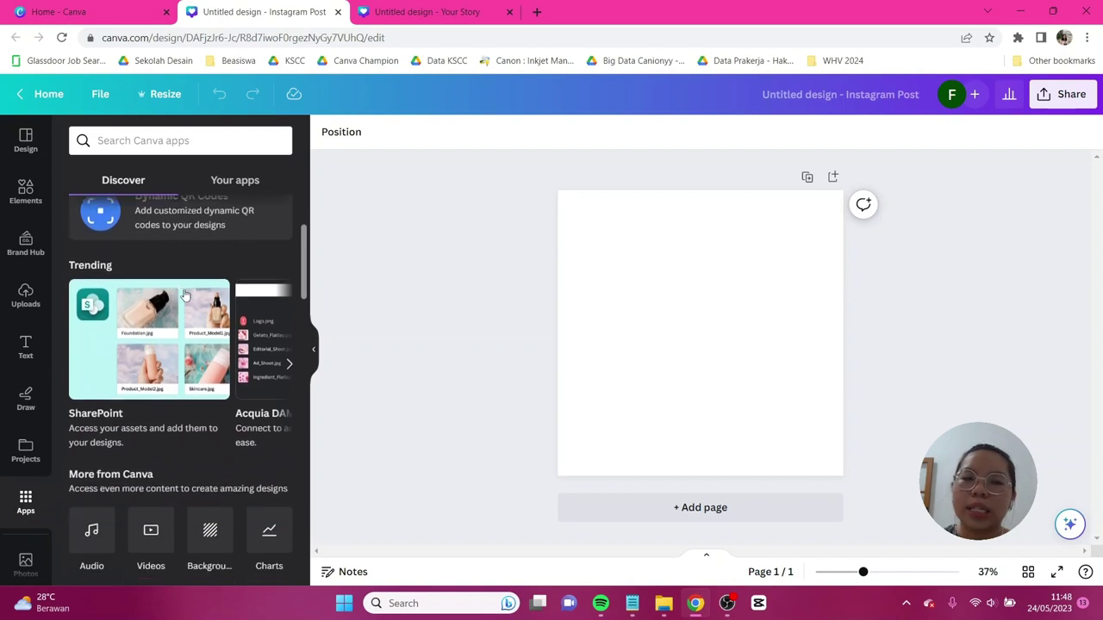
scroll(184, 294, "down", 3)
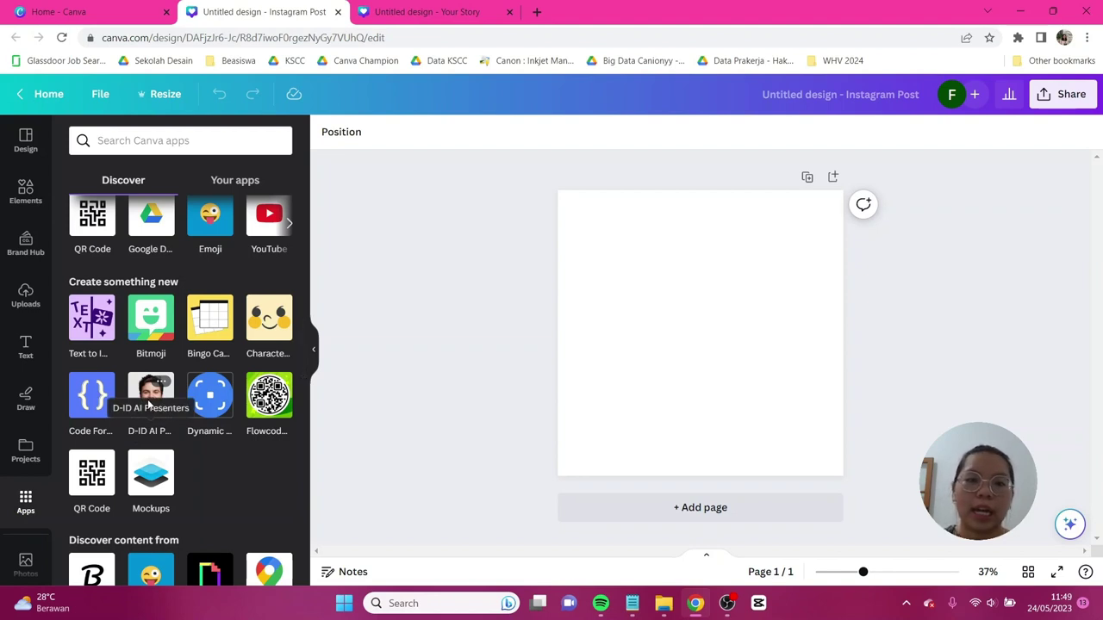
left_click(151, 396)
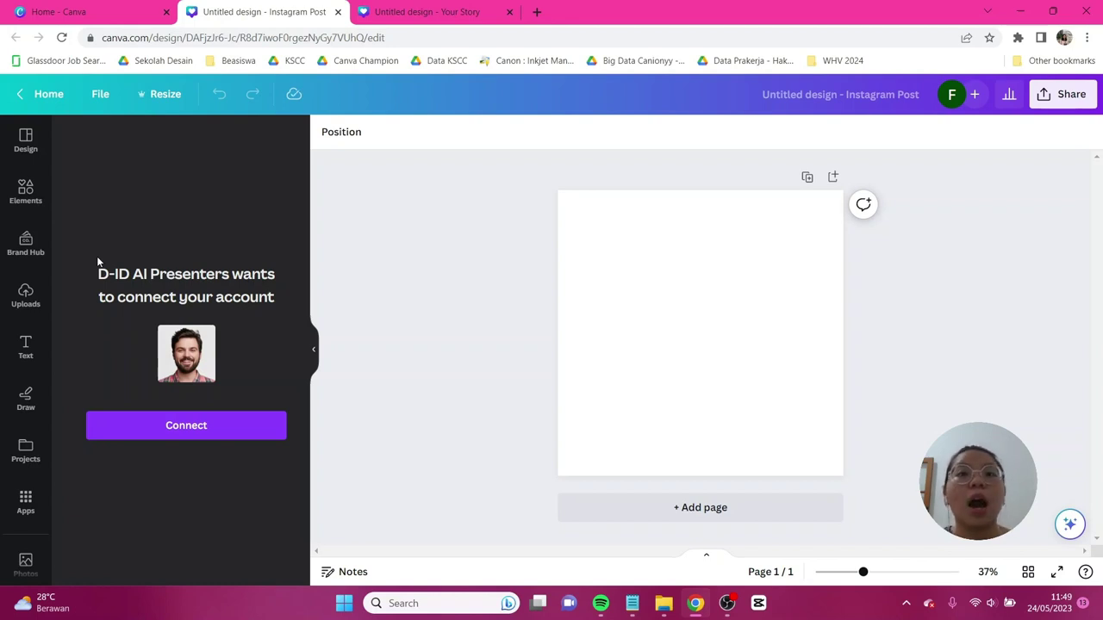
left_click(189, 429)
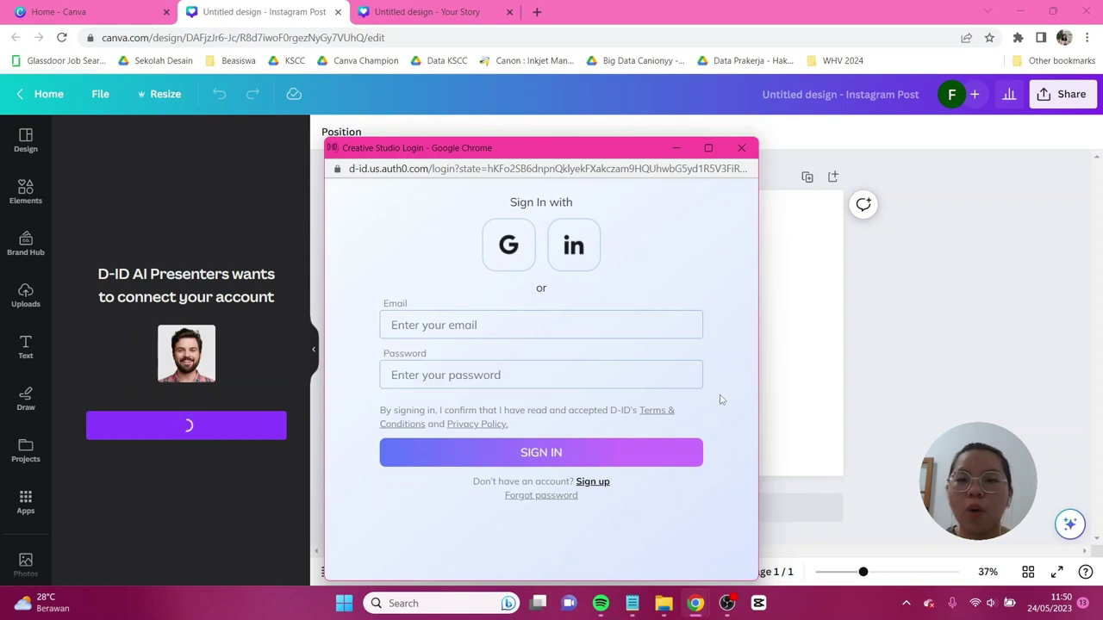
Step: Sign up for a D-ID account with the full name, e-mail and account password, accepting the terms and privacy policy
left_click(597, 485)
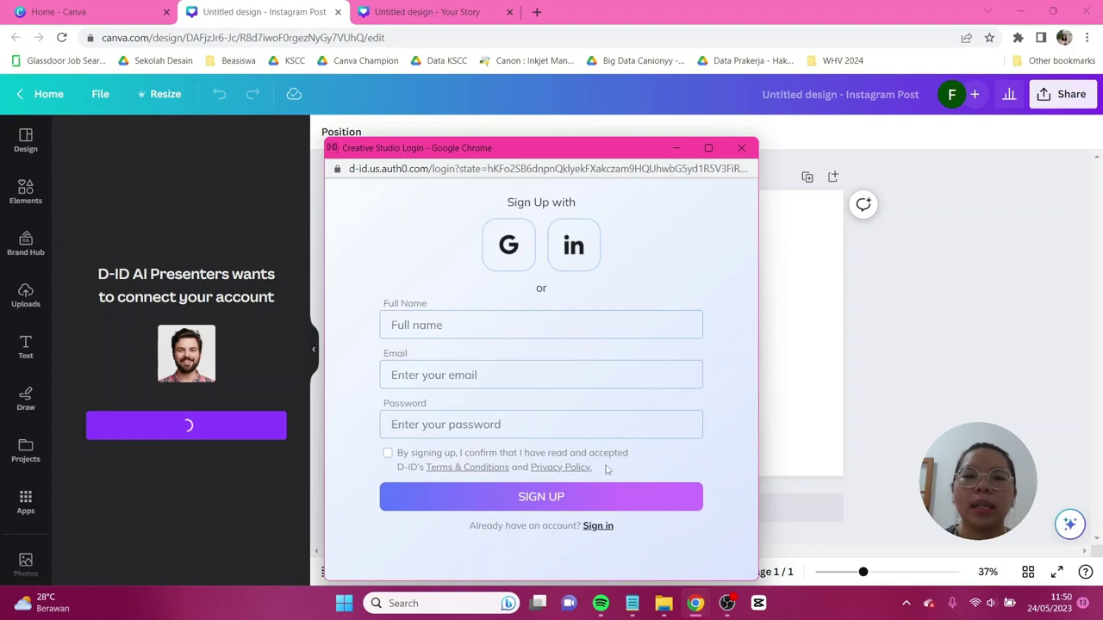
left_click(581, 315)
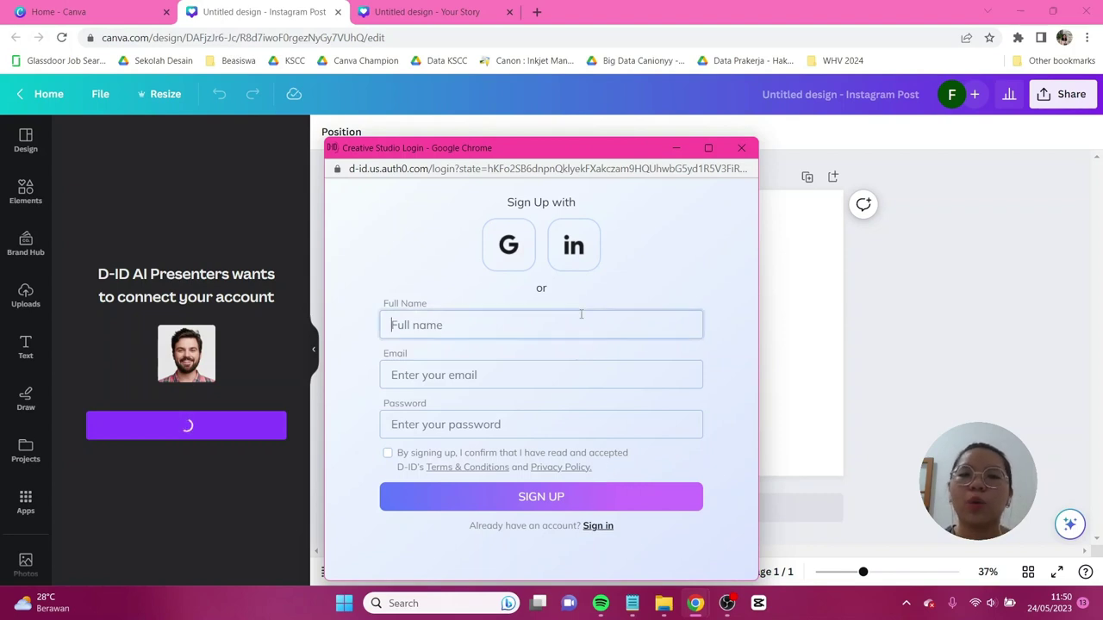
left_click(689, 375)
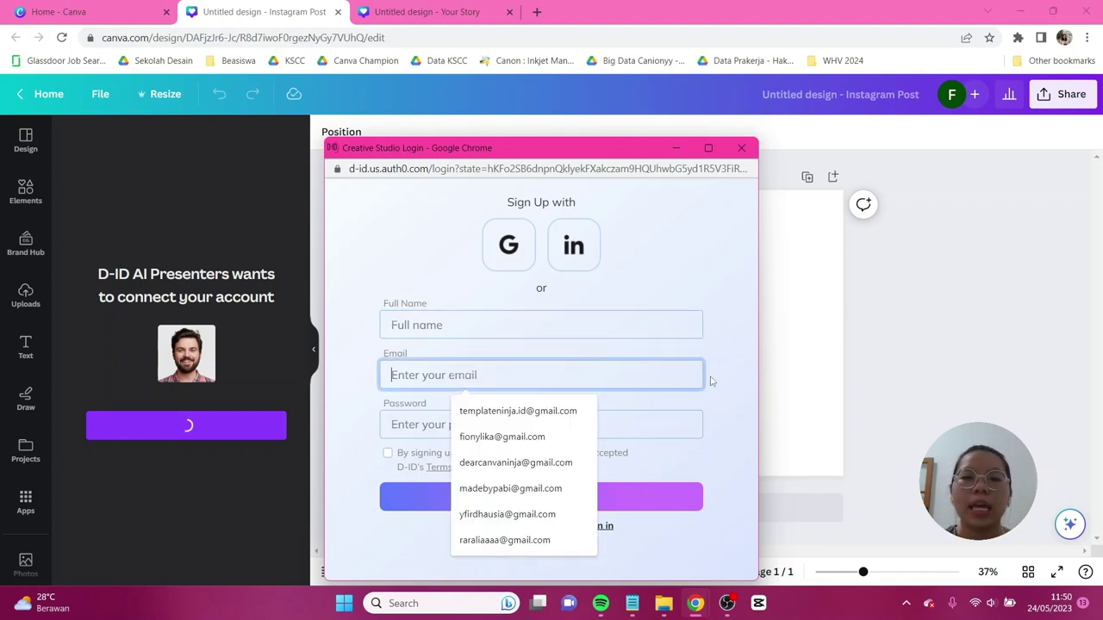
left_click(720, 411)
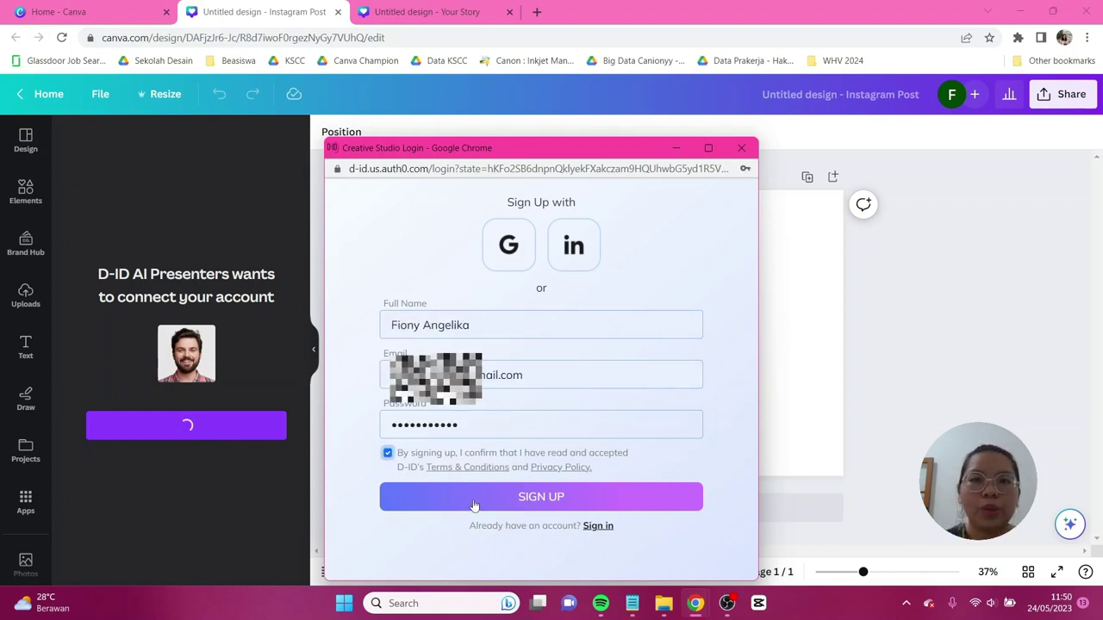
left_click(474, 505)
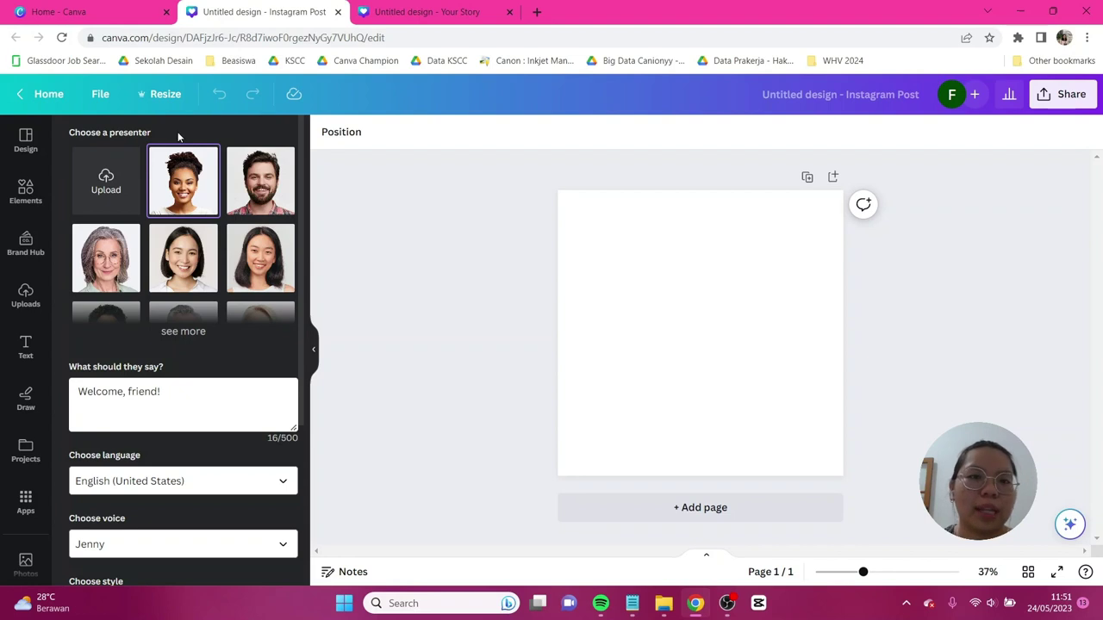
Step: Expand the presenter gallery and look through all the available faces
left_click(175, 336)
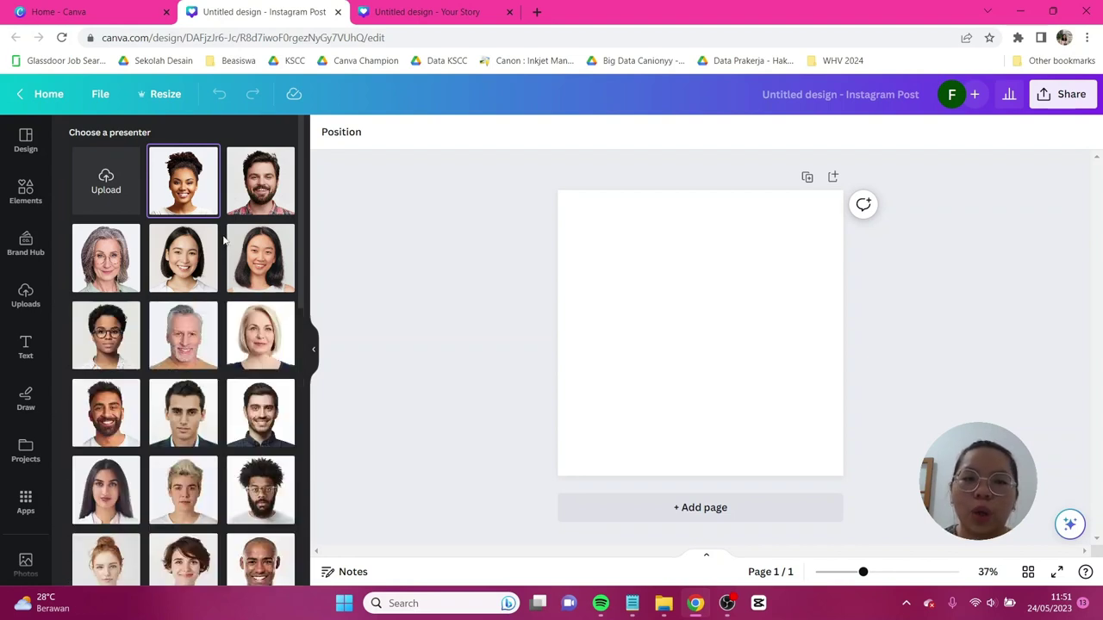
scroll(228, 242, "down", 2)
scroll(264, 247, "up", 2)
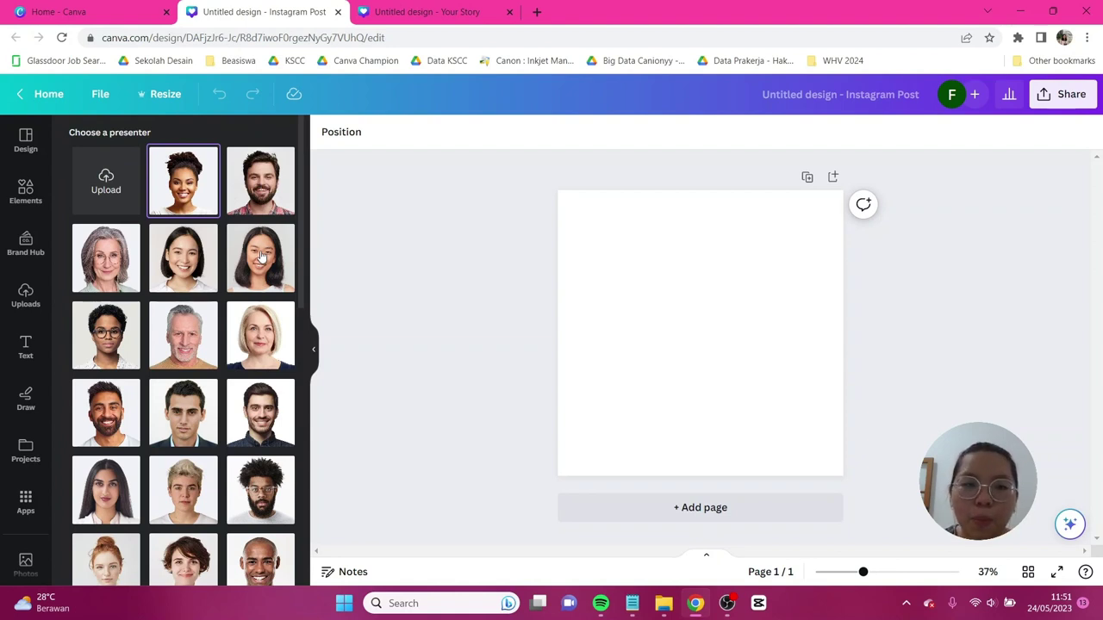
scroll(261, 256, "down", 1)
scroll(261, 256, "down", 1)
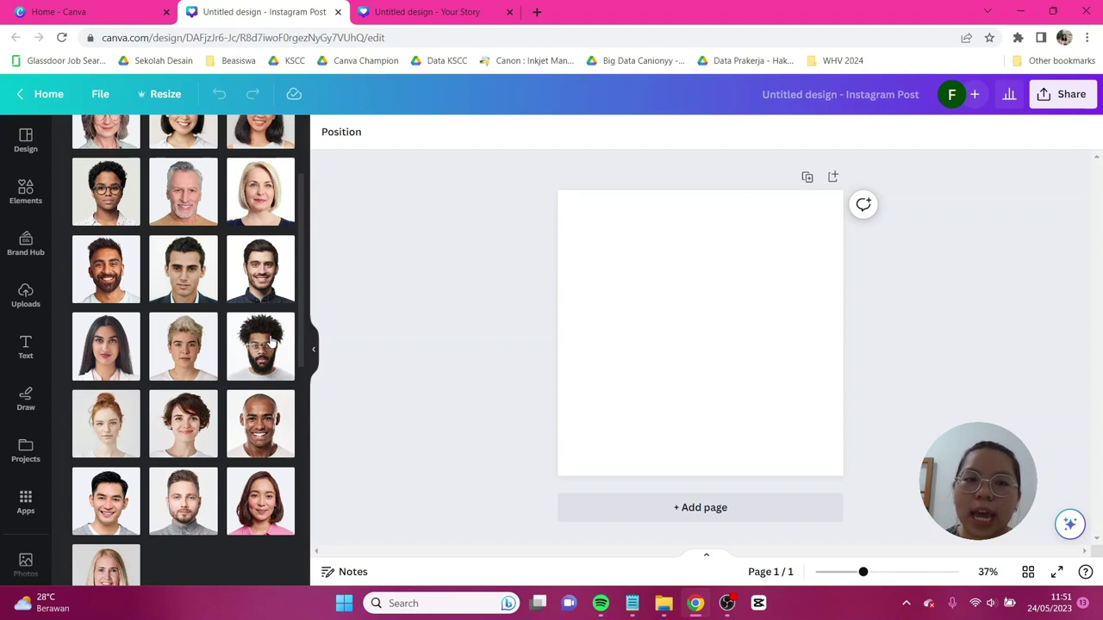
scroll(268, 293, "up", 2)
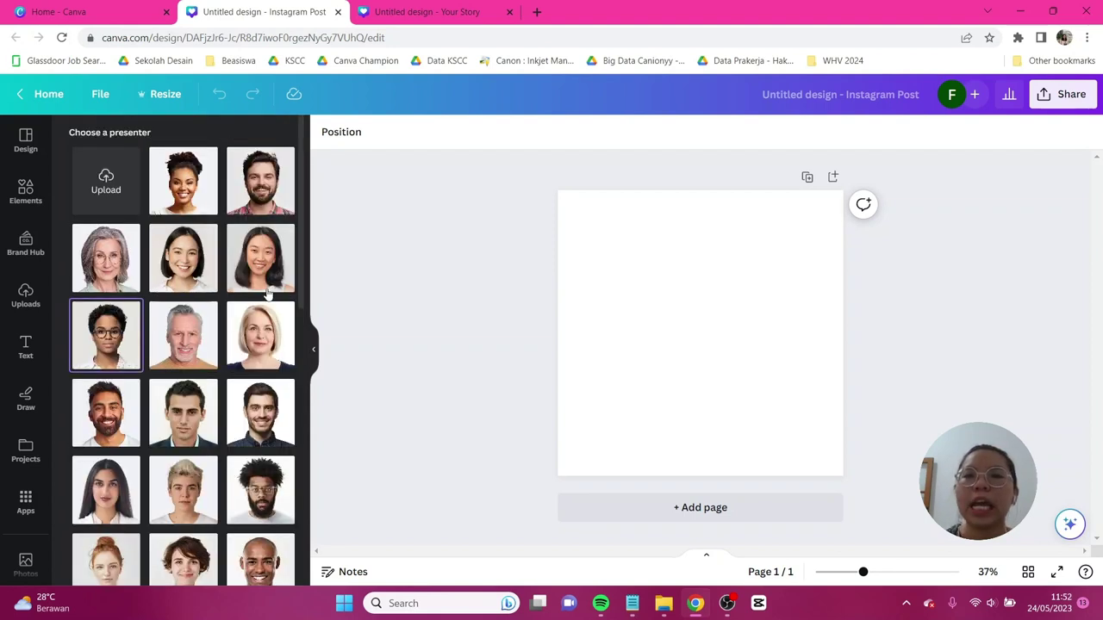
Step: Upload the image file Park Seo Joon as a custom presenter and select it
left_click(124, 187)
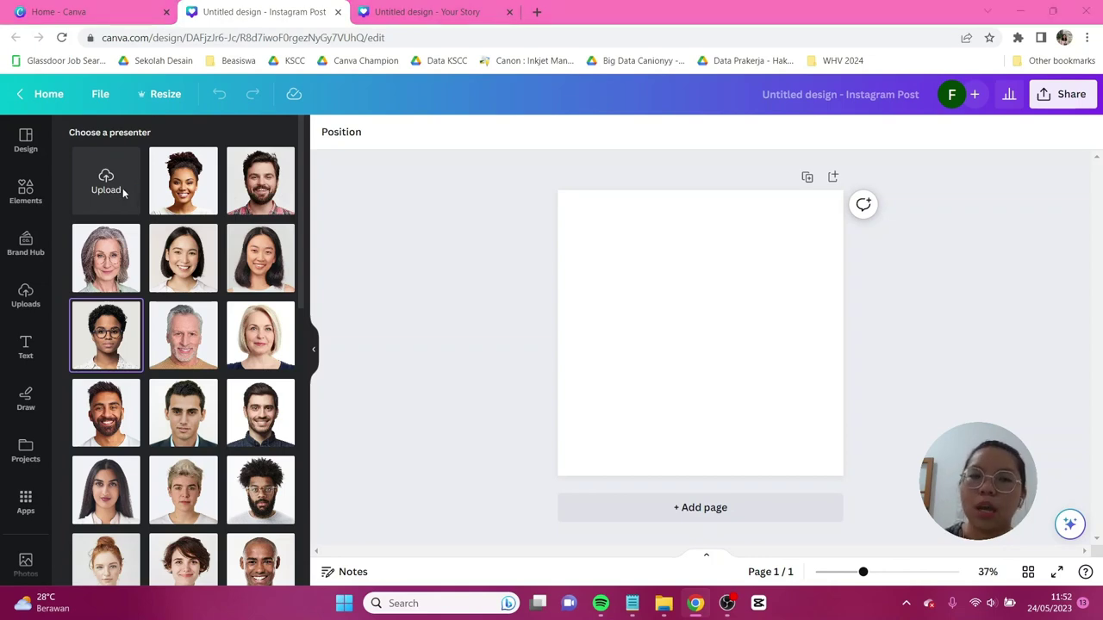
double_click(342, 124)
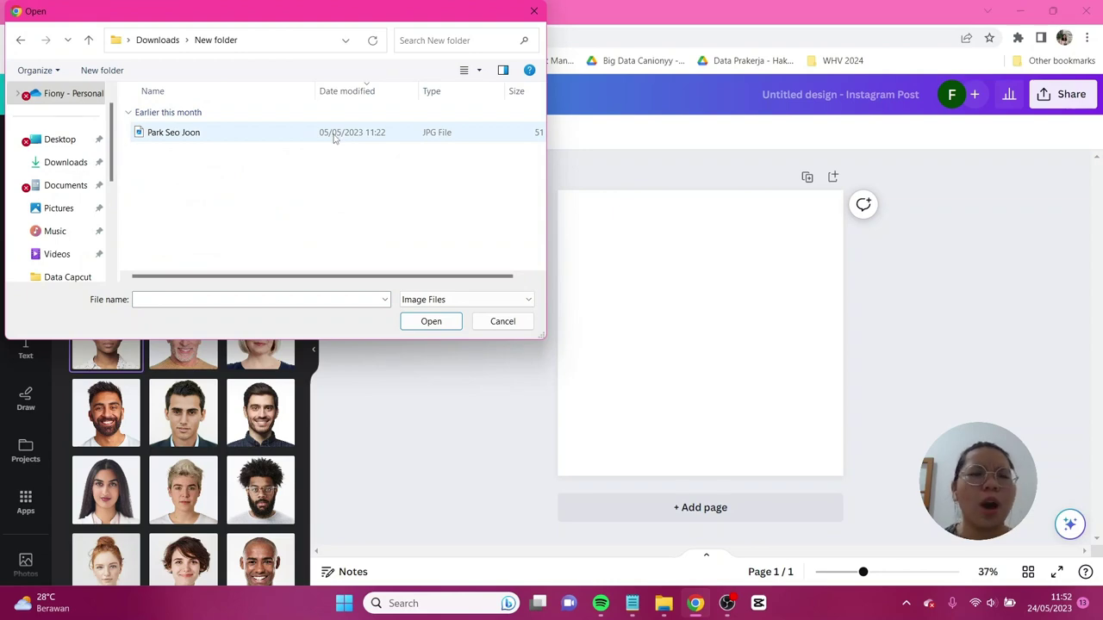
double_click(335, 135)
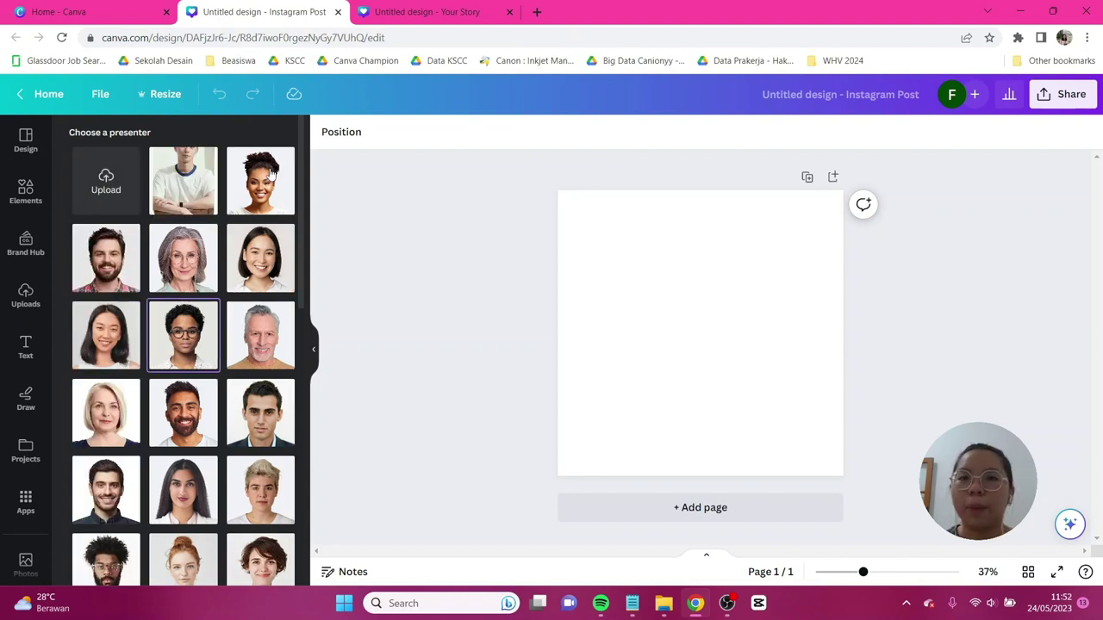
left_click(194, 193)
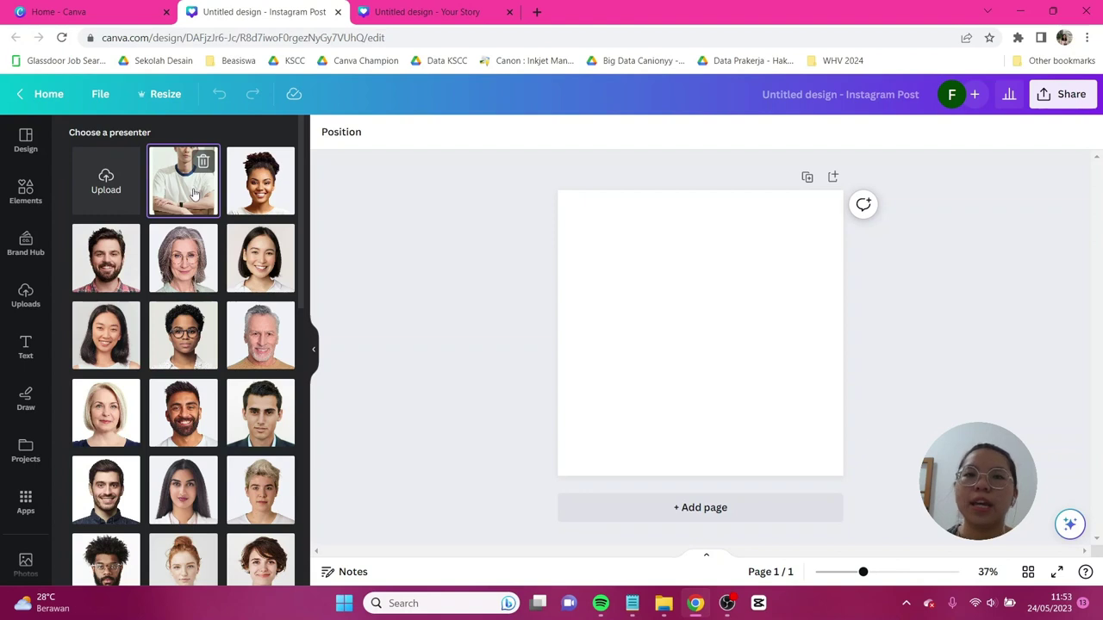
Step: Replace the presenter's script with "Haduh pengen makan seblak. Kira-kira beli dimana ya?"
scroll(222, 263, "down", 3)
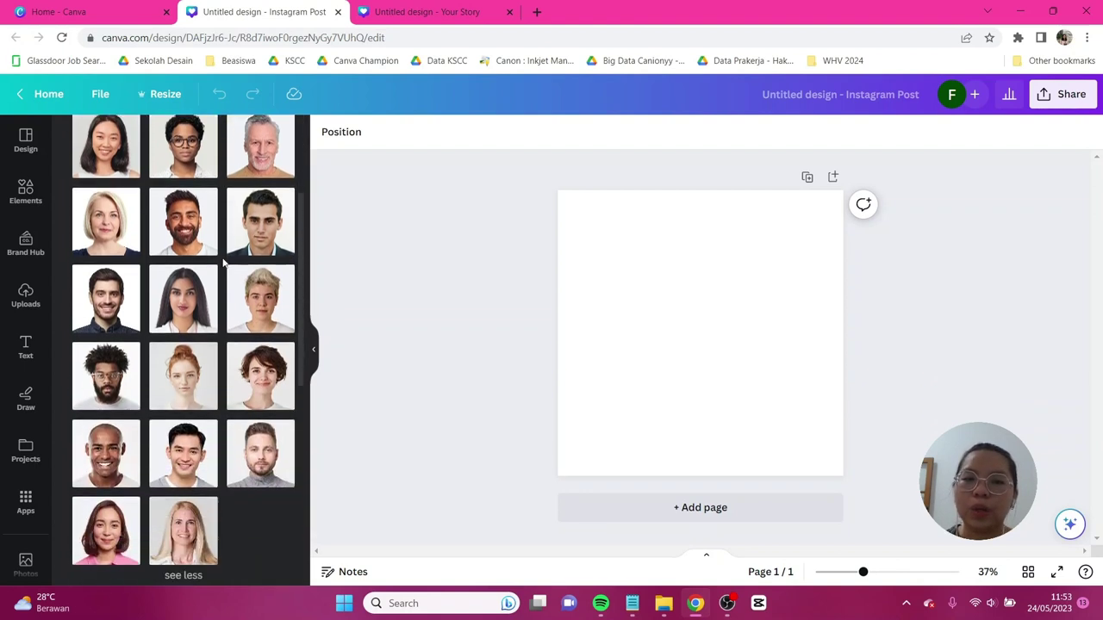
scroll(223, 263, "down", 6)
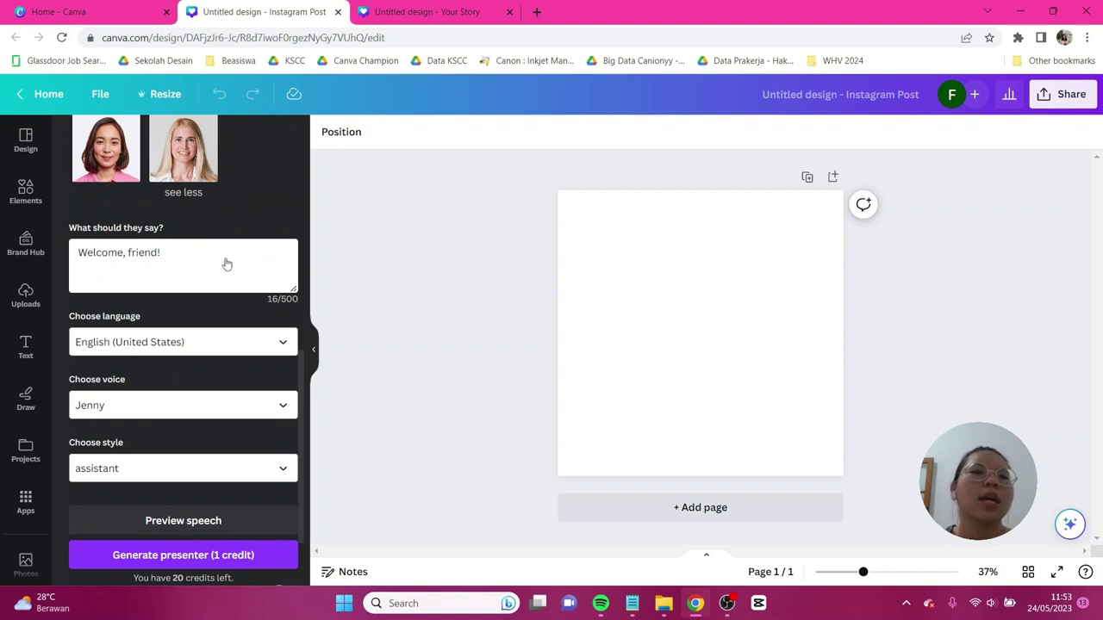
scroll(224, 263, "down", 2)
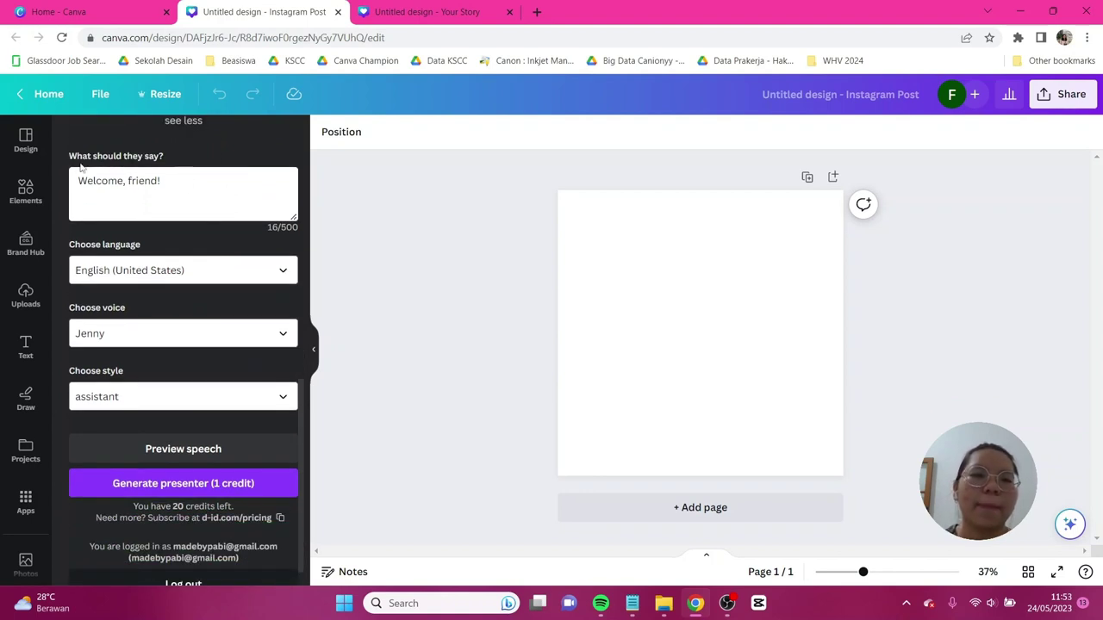
left_click(178, 188)
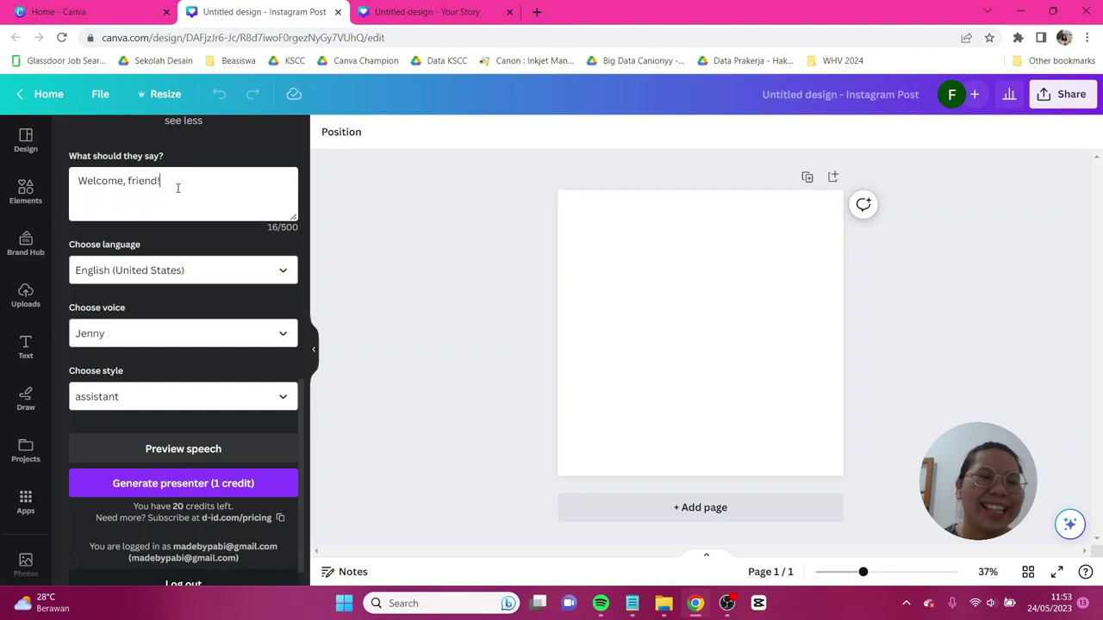
key("ctrl+a")
key("Caps_Lock")
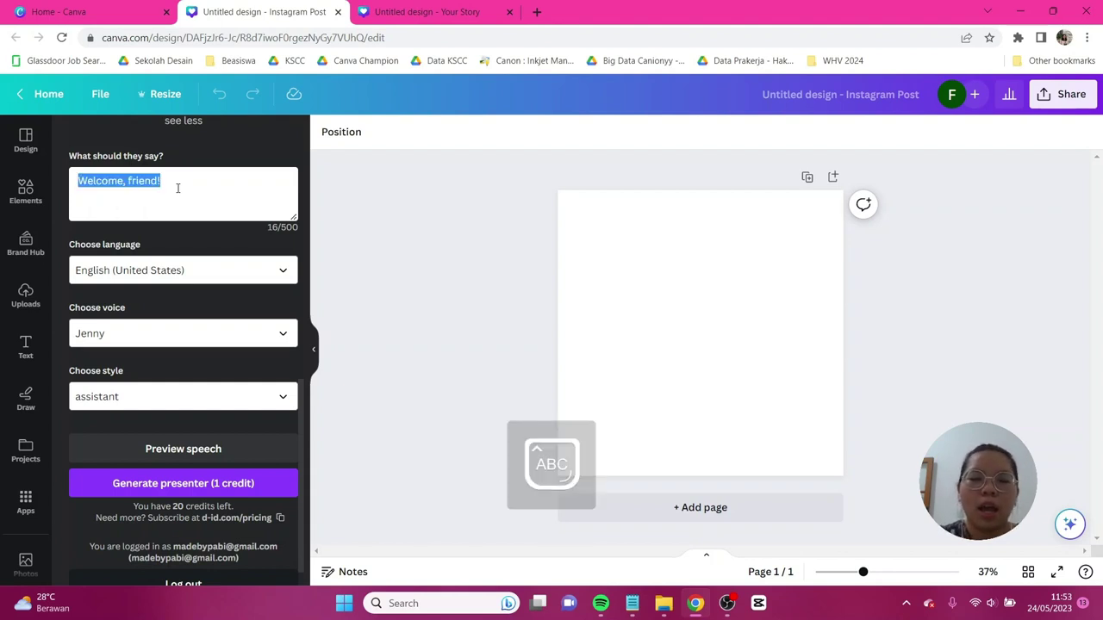
type("H")
key("Caps_Lock")
type("aduh pengen")
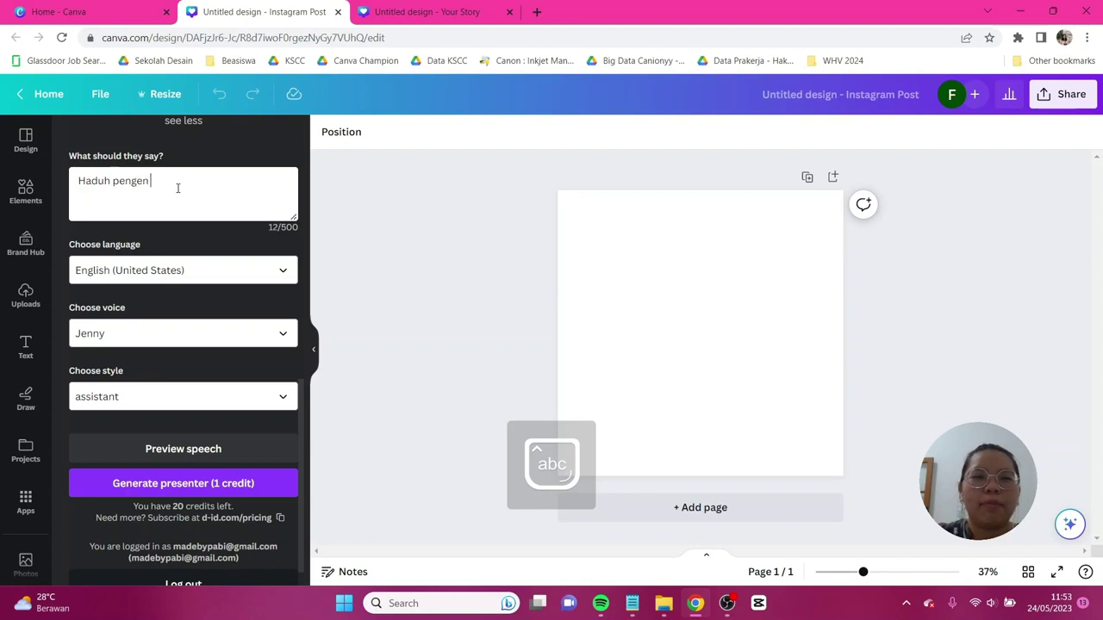
type(" makan seblak. Kira")
type("-ki")
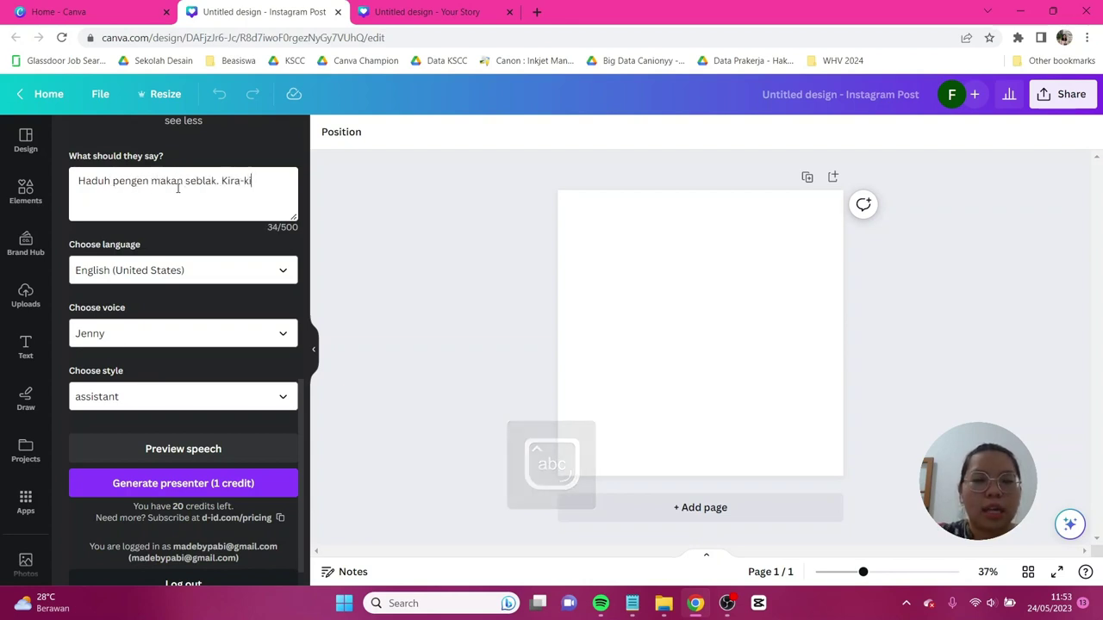
type("ra beli dimana ya?")
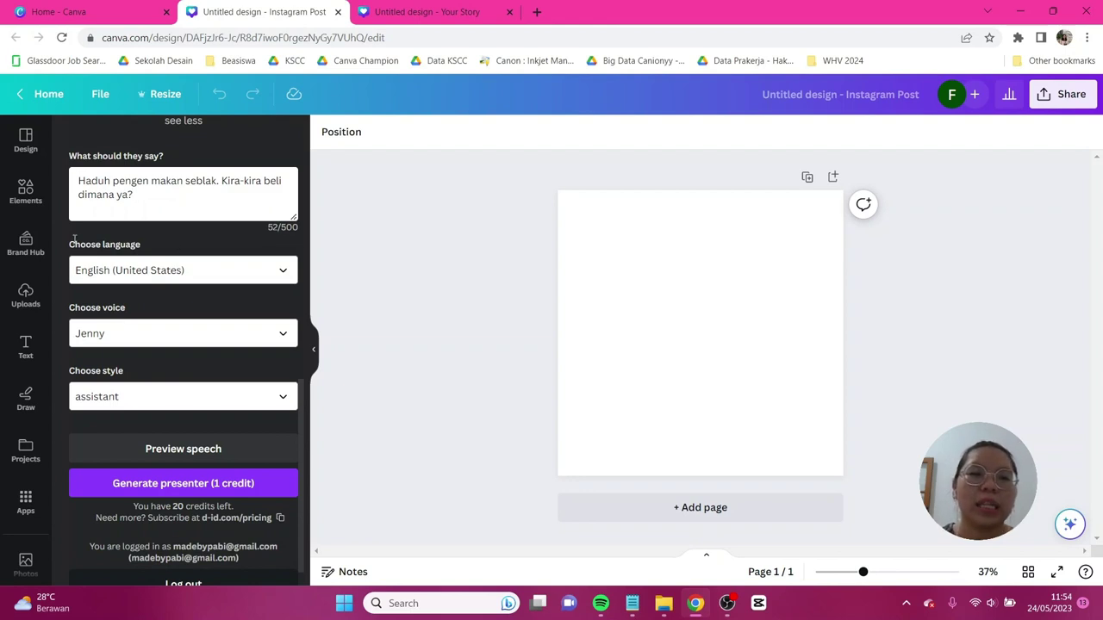
Step: Set the presenter's speech language to Indonesian (Indonesia)
left_click(171, 273)
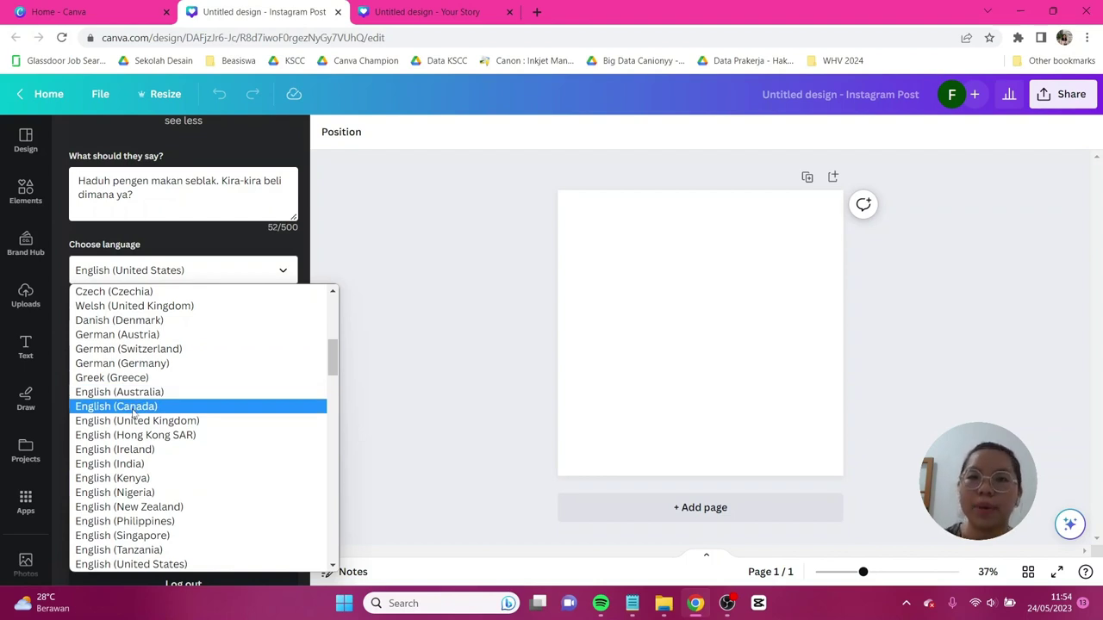
scroll(134, 412, "down", 7)
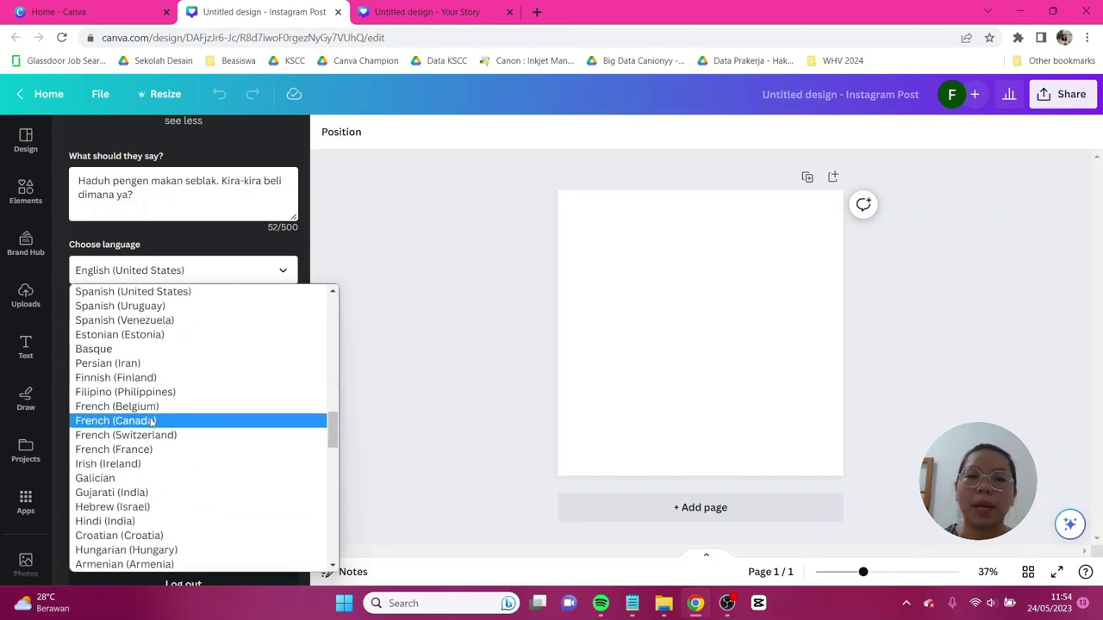
scroll(177, 396, "down", 6)
scroll(179, 395, "up", 3)
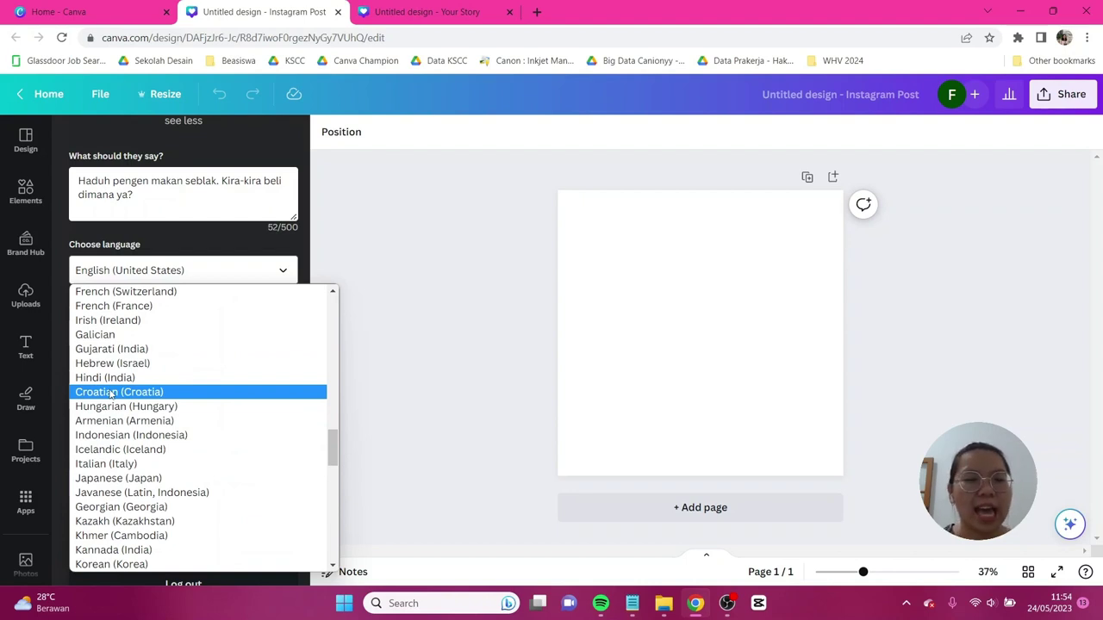
left_click(126, 435)
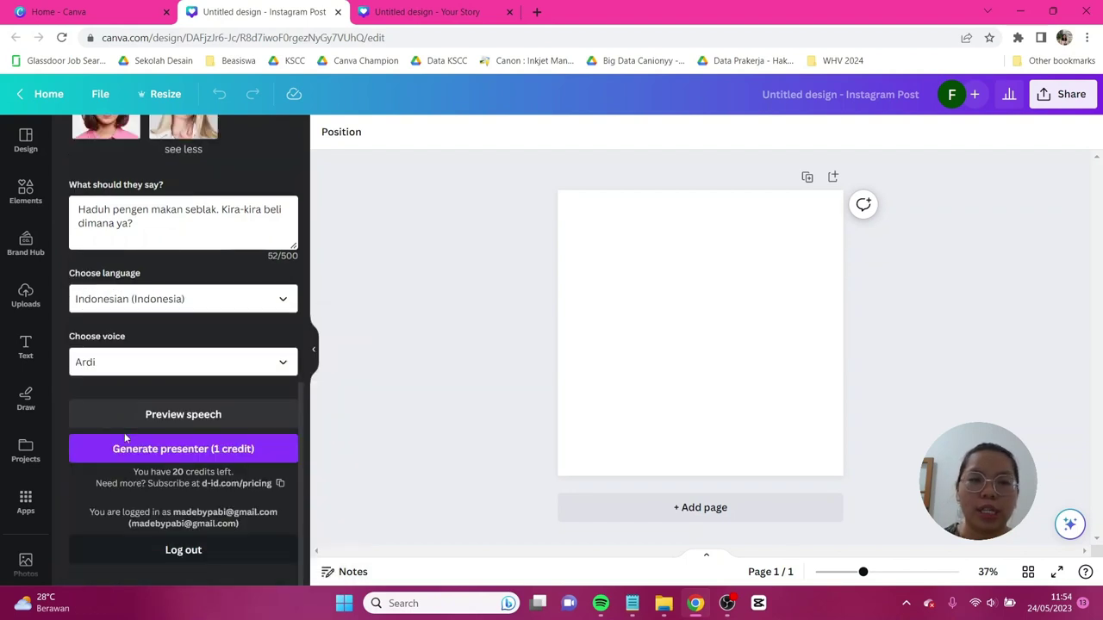
Step: Compare the voices offered for Indonesian and English (United Kingdom), leaving the language on Indonesian (Indonesia) with the Ardi voice
left_click(107, 365)
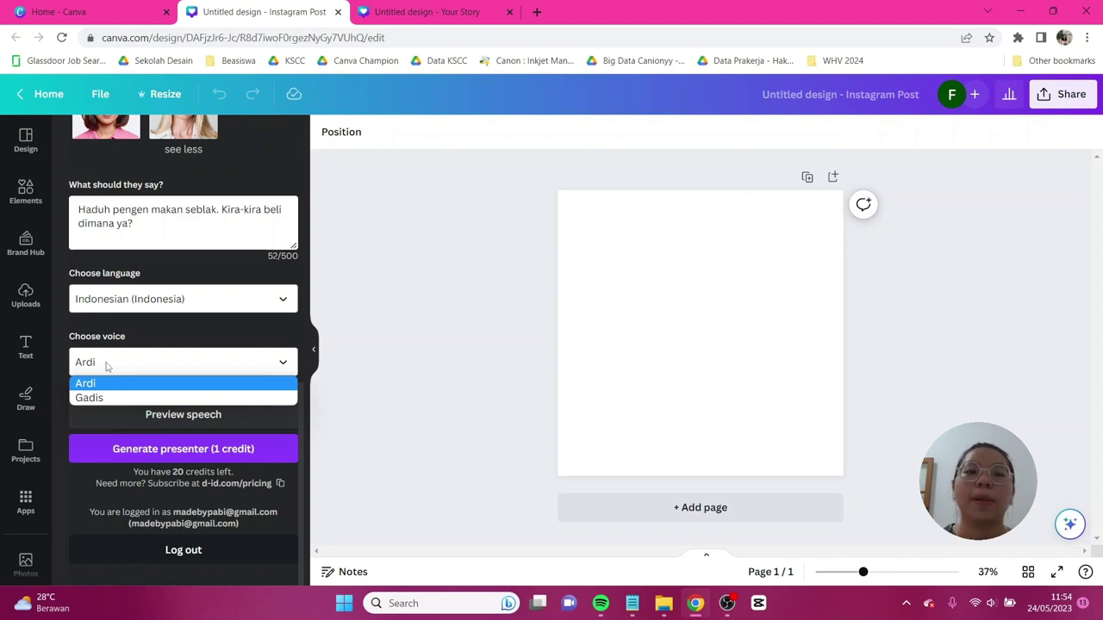
left_click(136, 336)
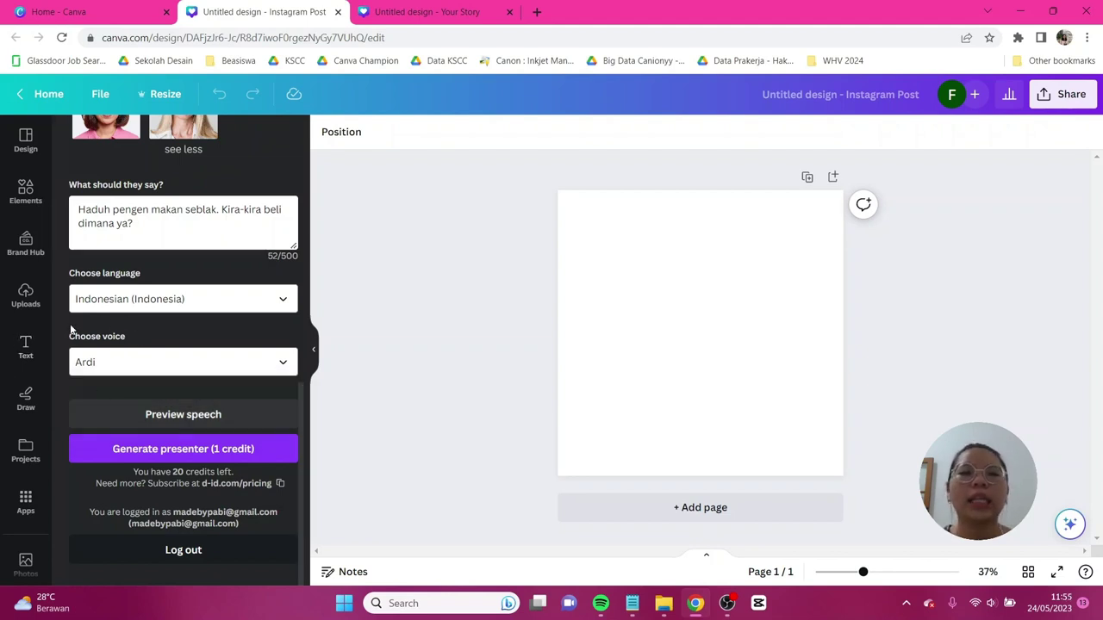
left_click(146, 308)
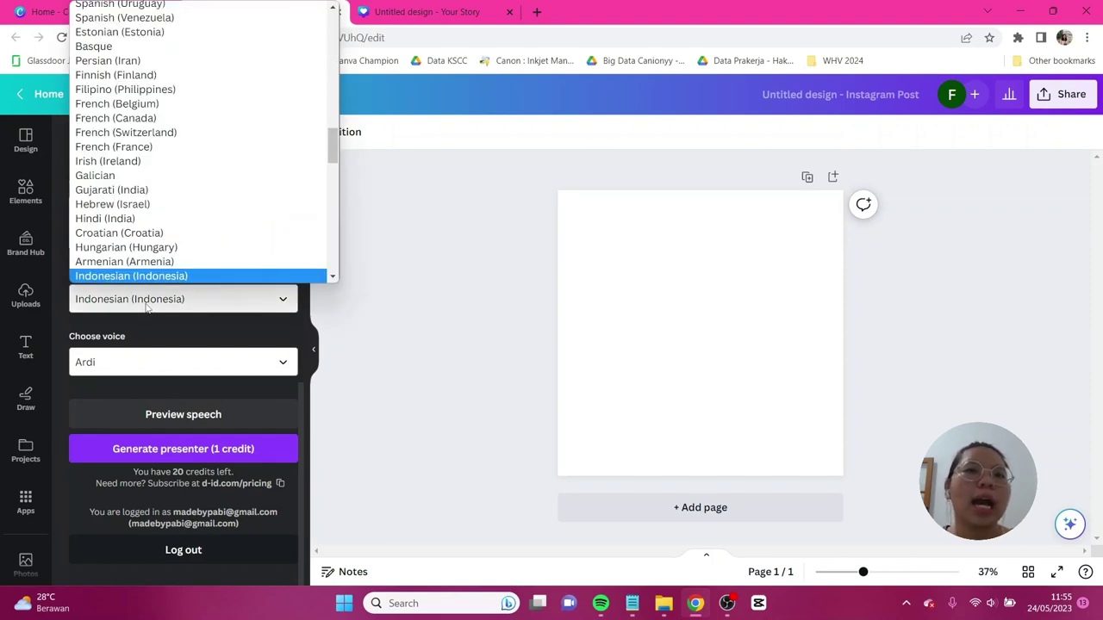
scroll(138, 207, "up", 8)
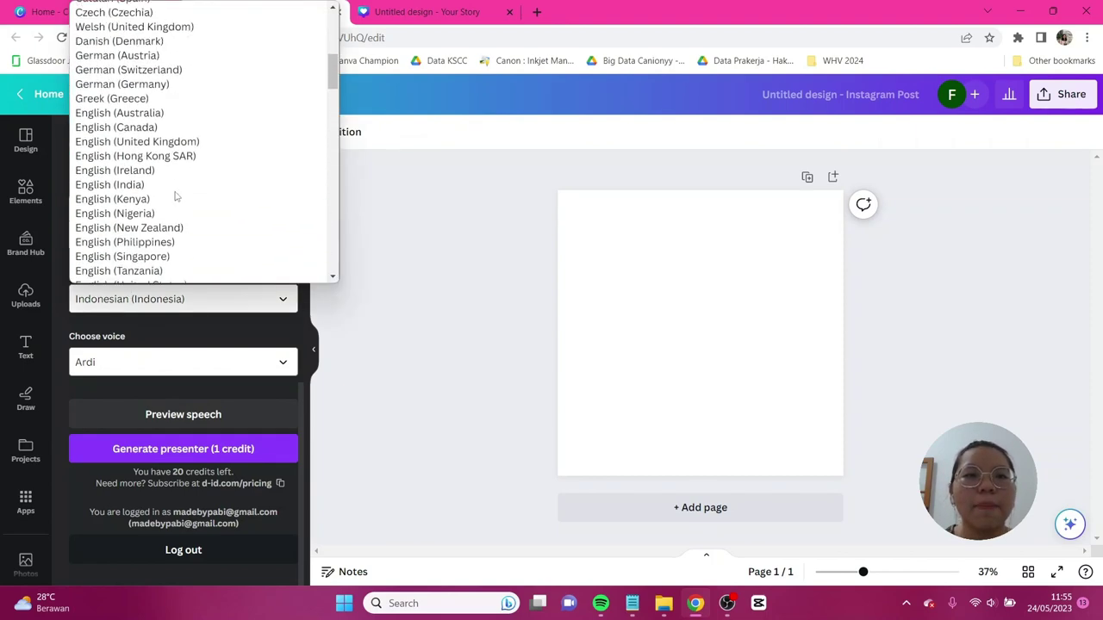
scroll(129, 232, "down", 3)
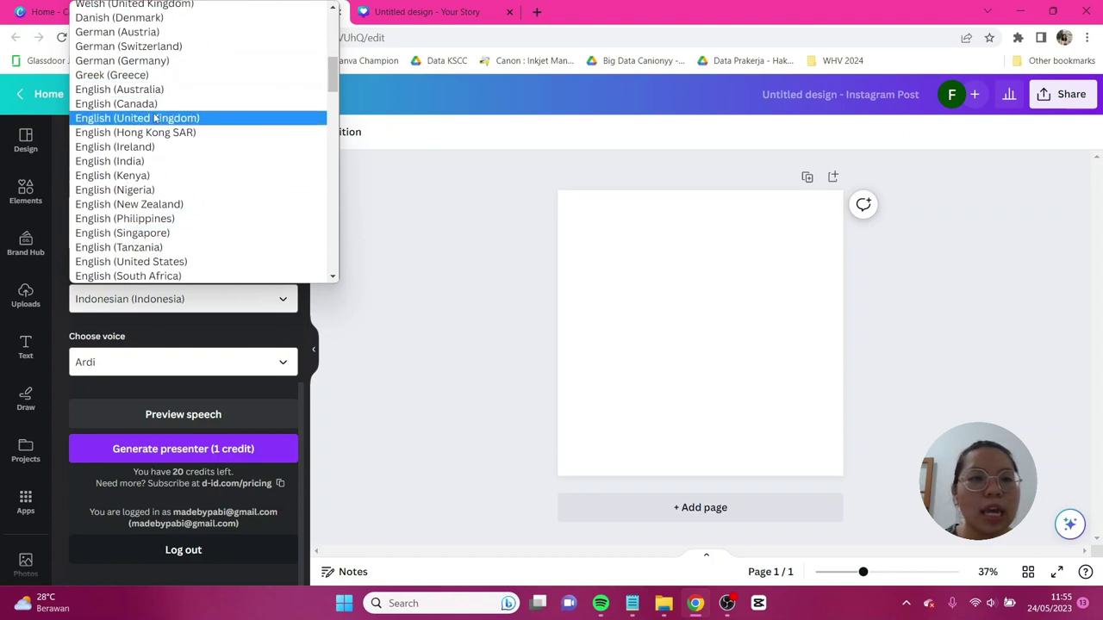
left_click(155, 118)
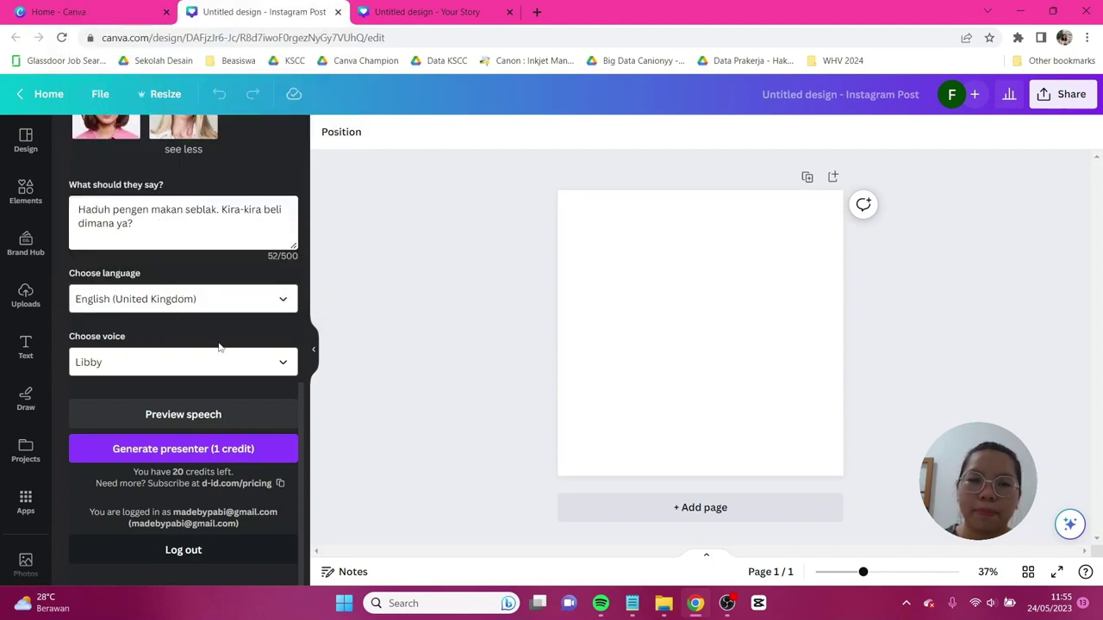
left_click(202, 370)
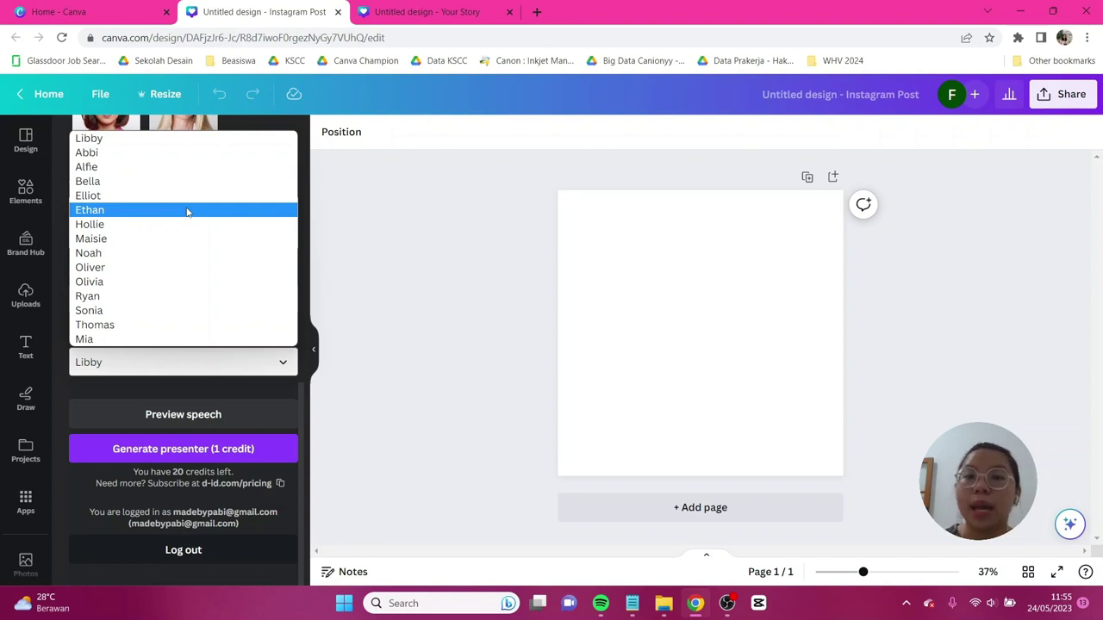
left_click(155, 362)
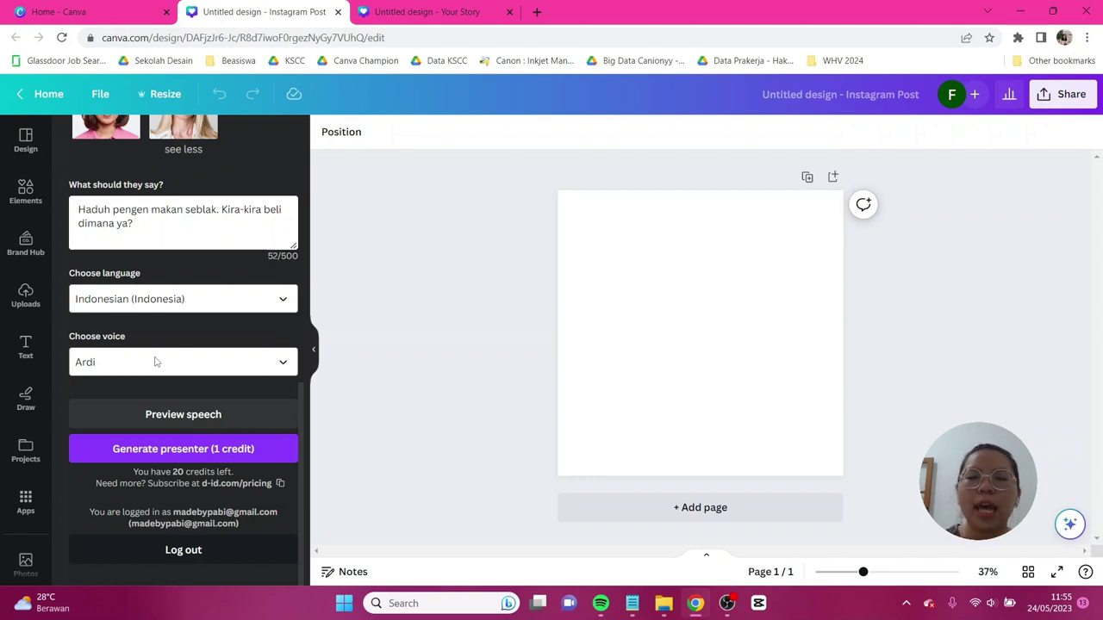
Step: Generate the presenter video with the current script and voice, and enlarge it to about the full height of the page
left_click(143, 451)
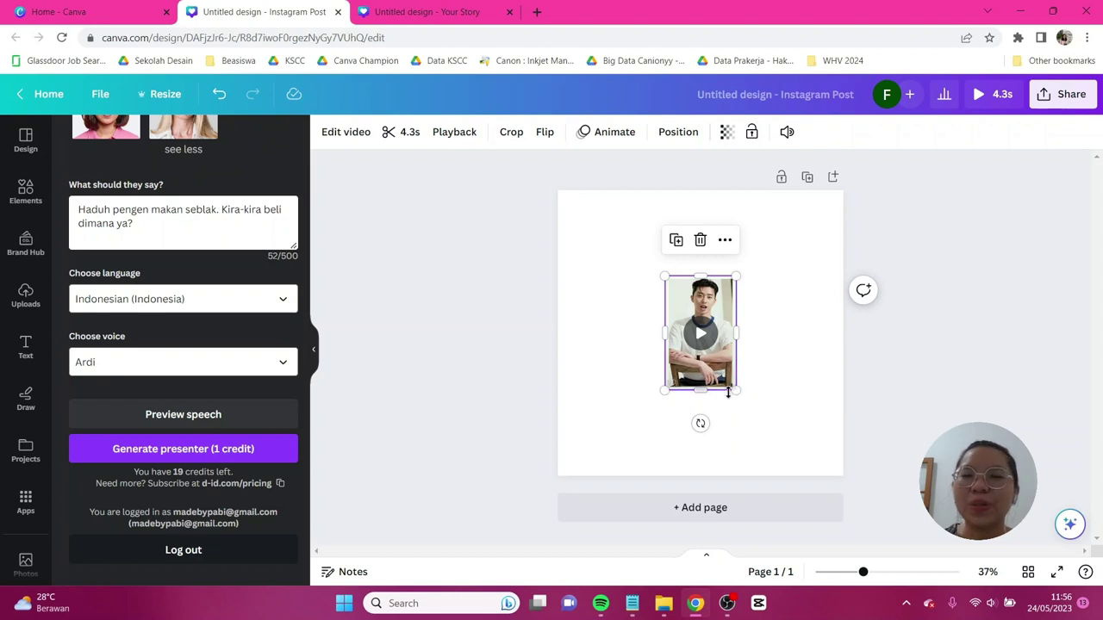
left_click_drag(738, 277, 826, 210)
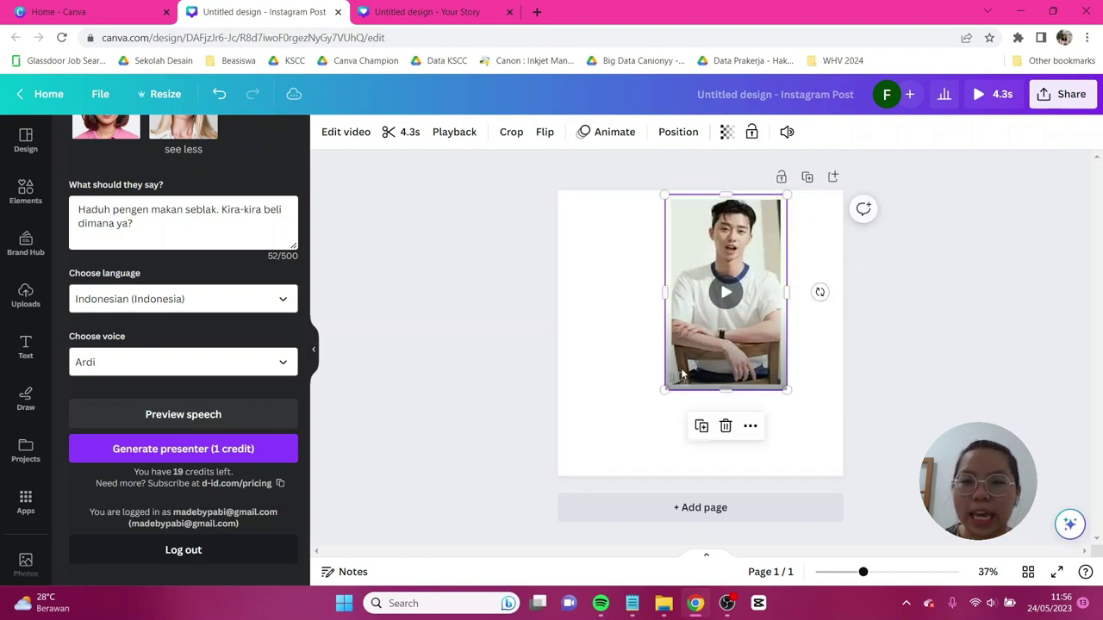
left_click_drag(664, 390, 611, 475)
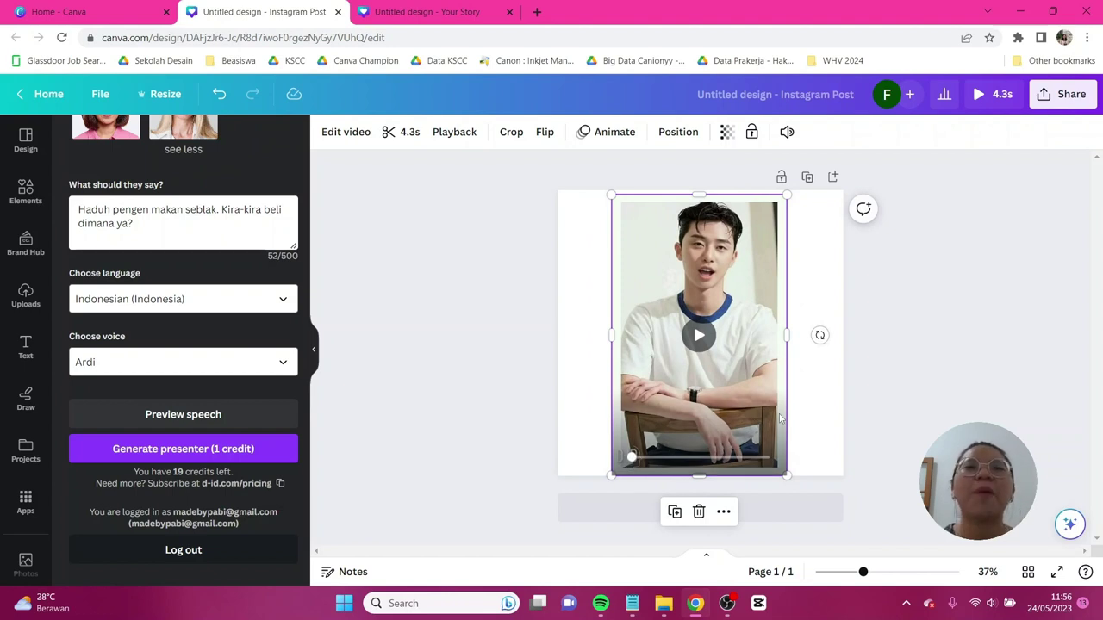
Step: Play the generated presenter video on the page to check its speech and lip movement, and deselect it
left_click(702, 341)
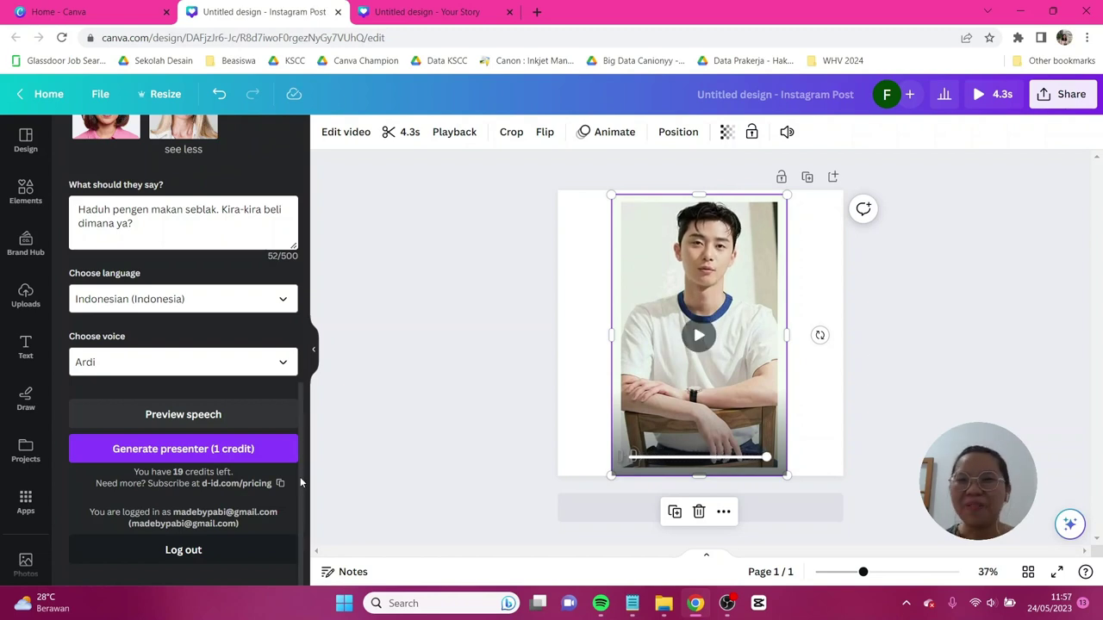
left_click(367, 353)
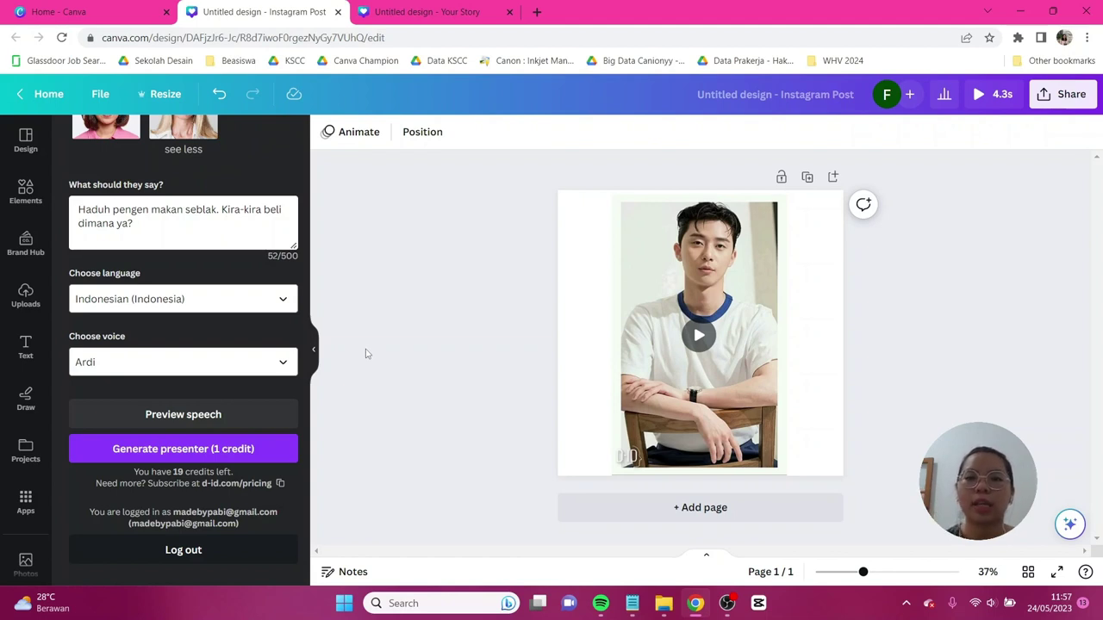
Step: Review the subscription plans on the d-id.com/pricing page and return to the Instagram Post design
left_click(280, 487)
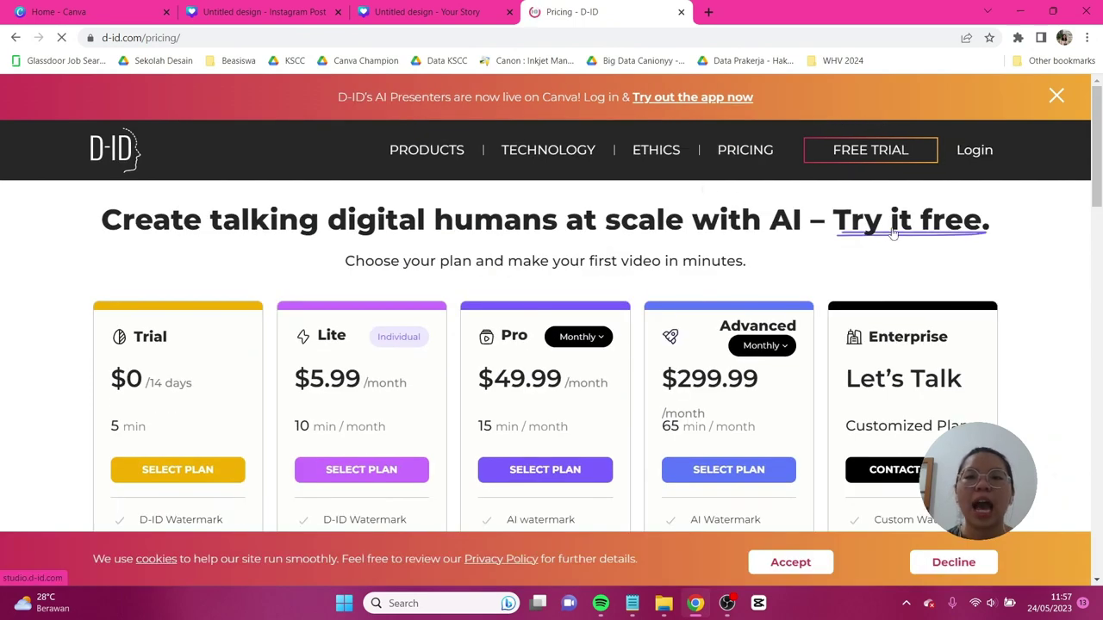
scroll(893, 231, "down", 1)
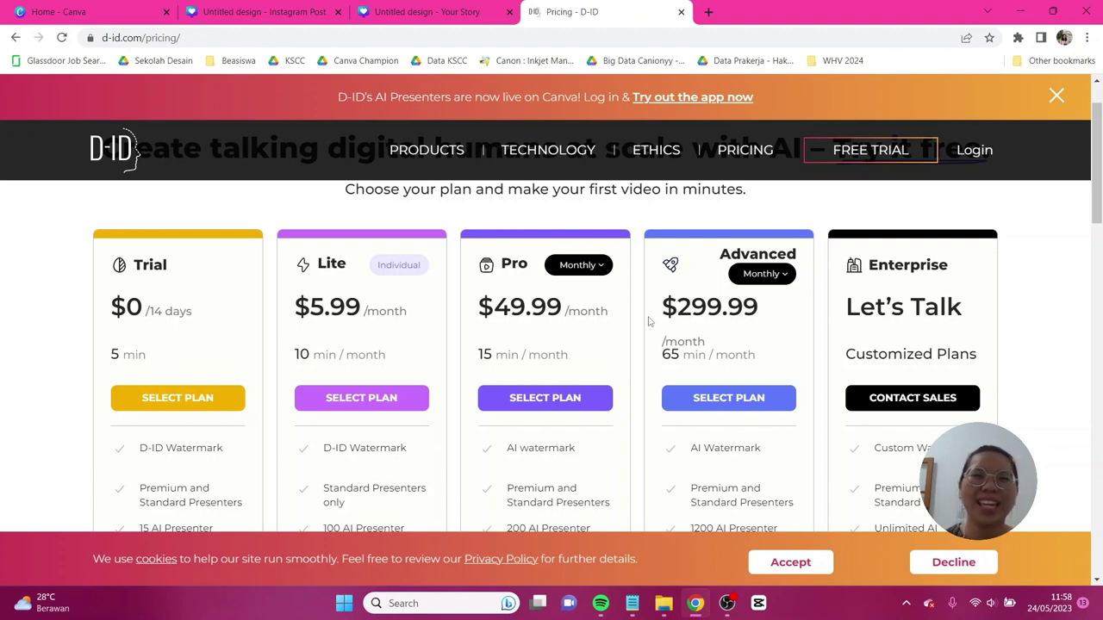
key("ctrl+2")
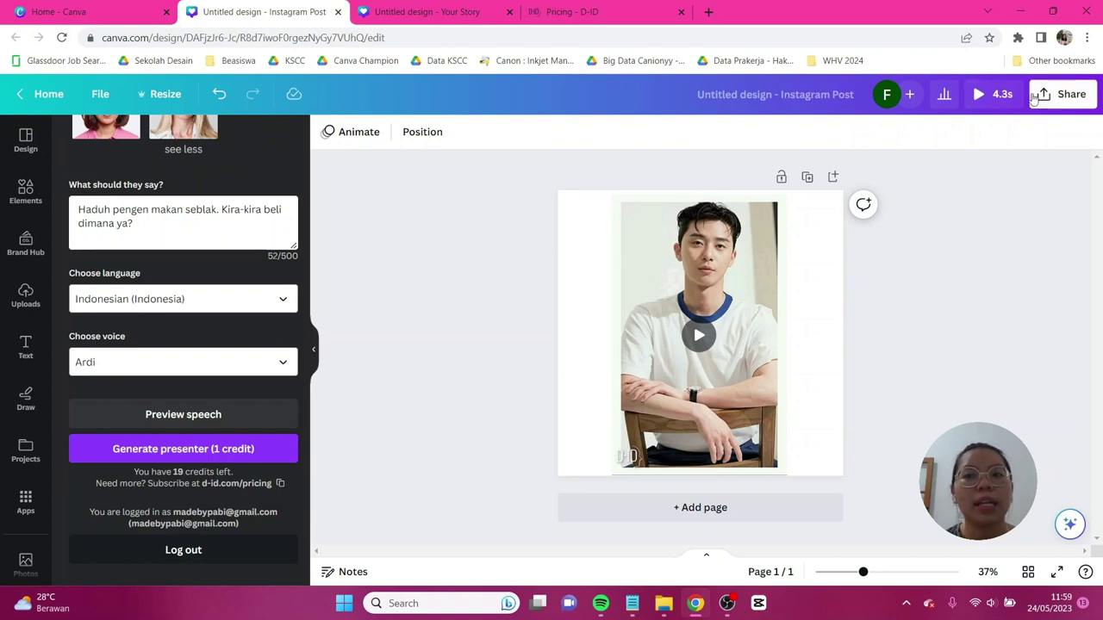
Step: Review the download settings for exporting the design as an MP4 Video and close them
left_click(1067, 94)
left_click(868, 460)
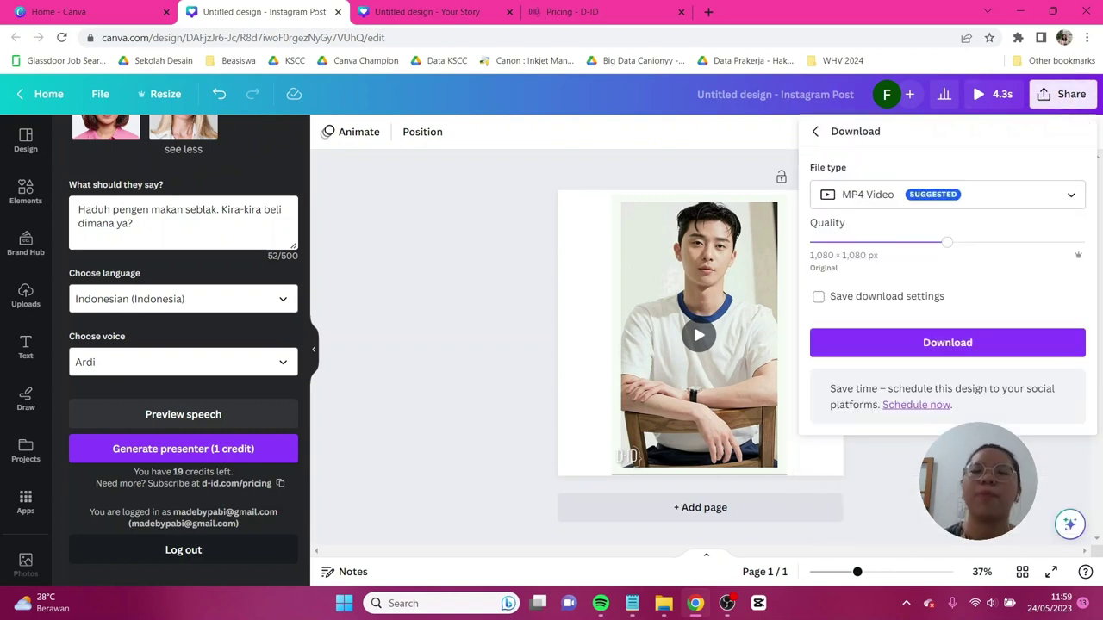
left_click(396, 432)
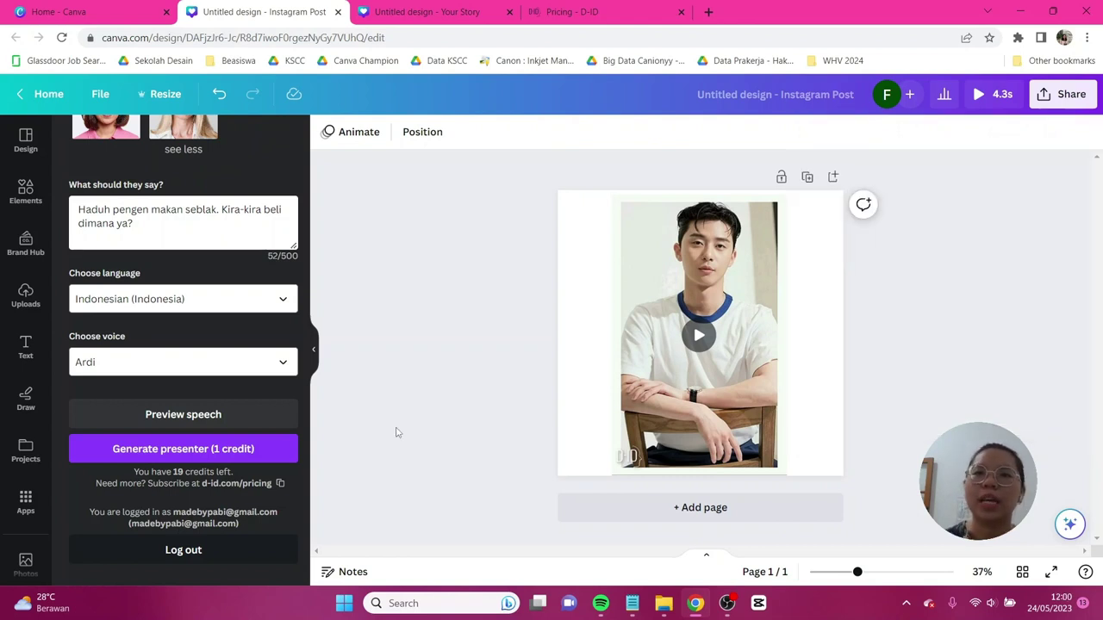